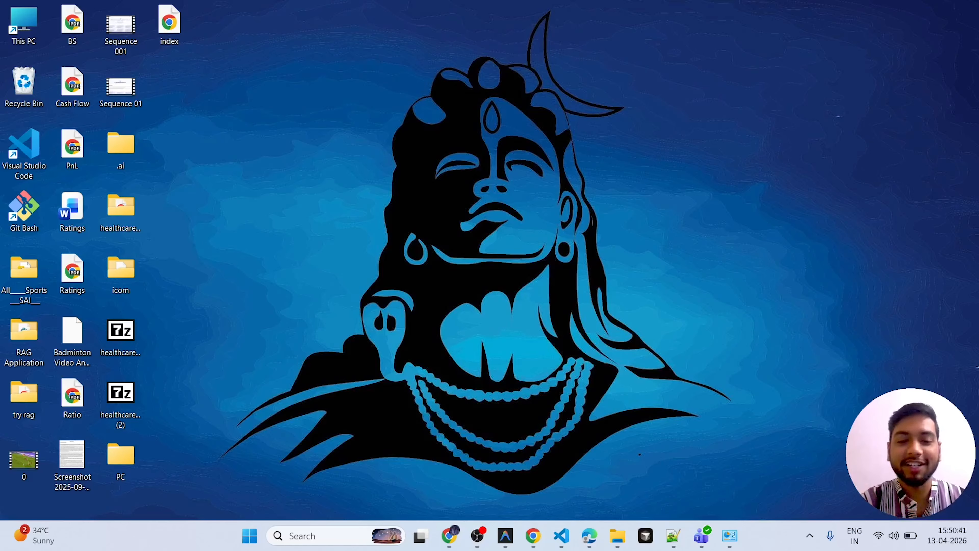
- Switch to a new Chrome window, search Google for mysql and open the official MySQL website
key("super+1")
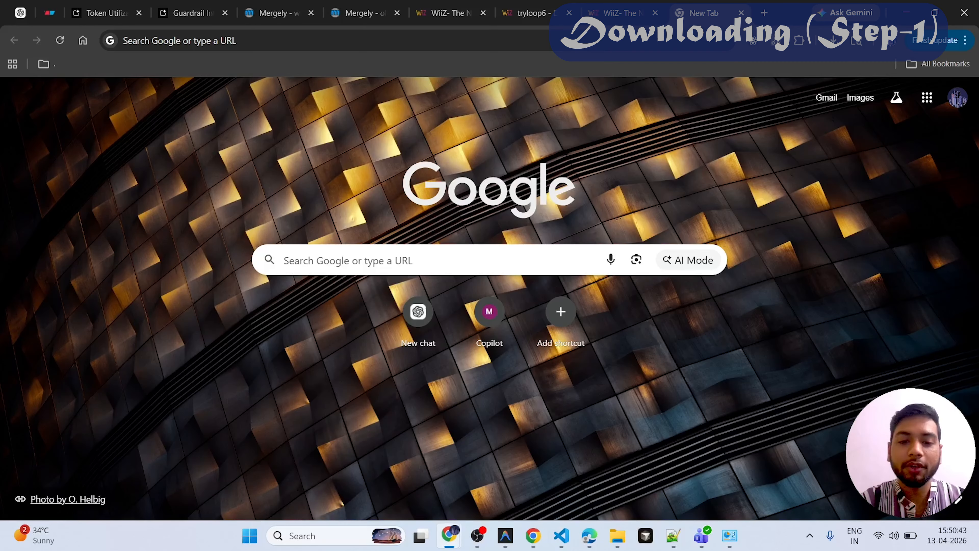
key("super+1")
key("super+1")
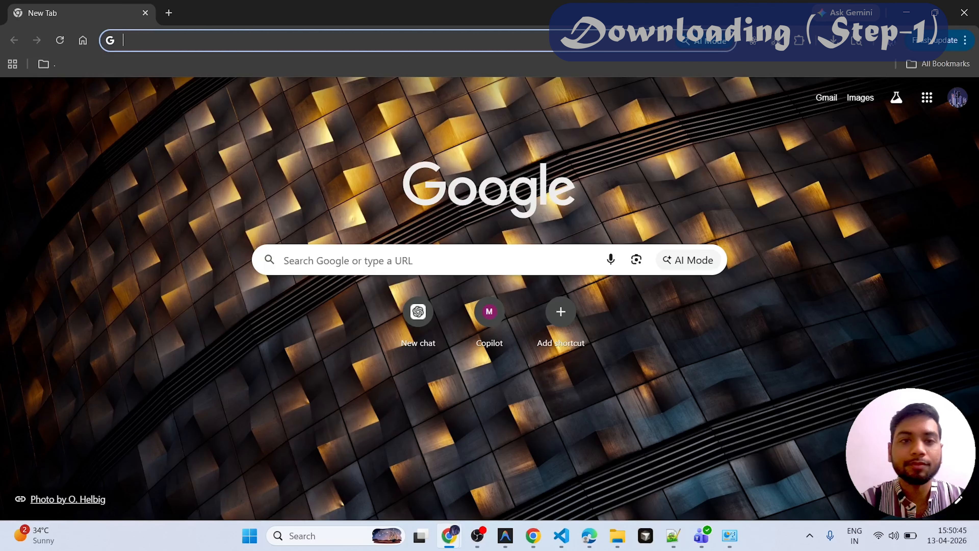
left_click(538, 263)
type("mysql")
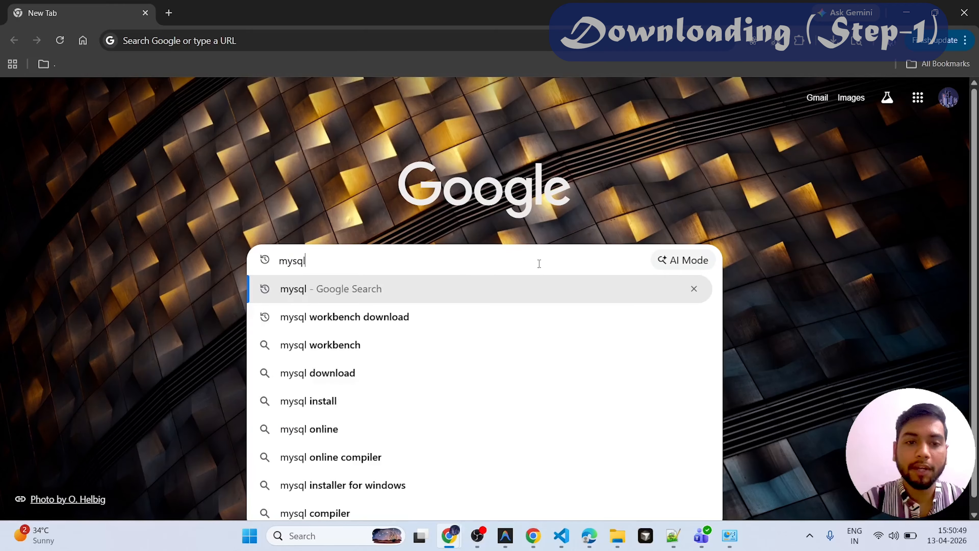
key("Return")
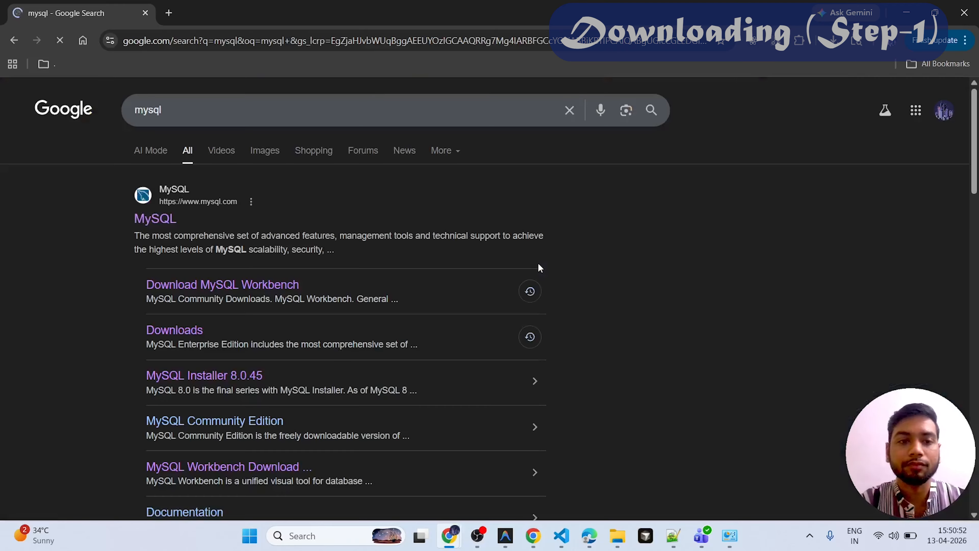
left_click(166, 226)
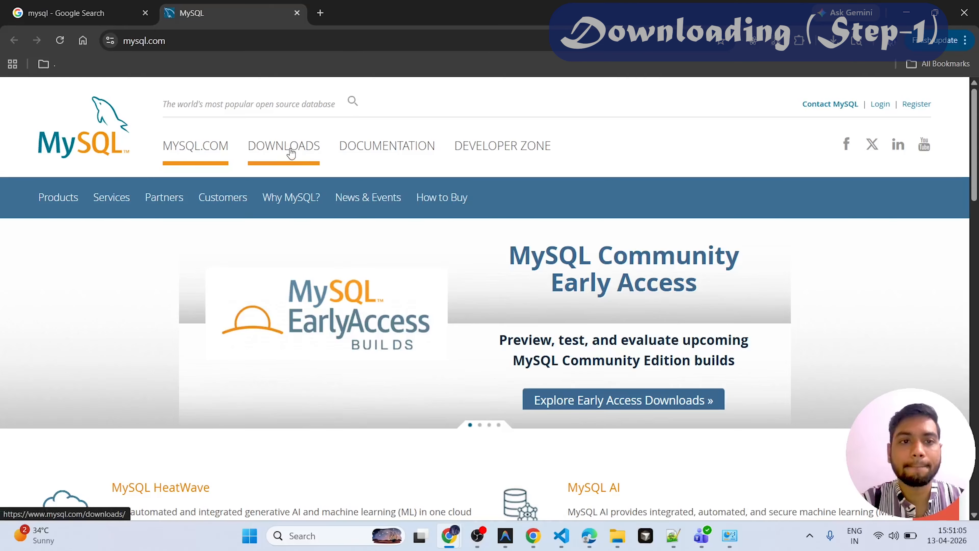
- Go to the MySQL Community (GPL) downloads and open the MySQL Installer for Windows page
left_click(291, 152)
scroll(382, 244, "down", 3)
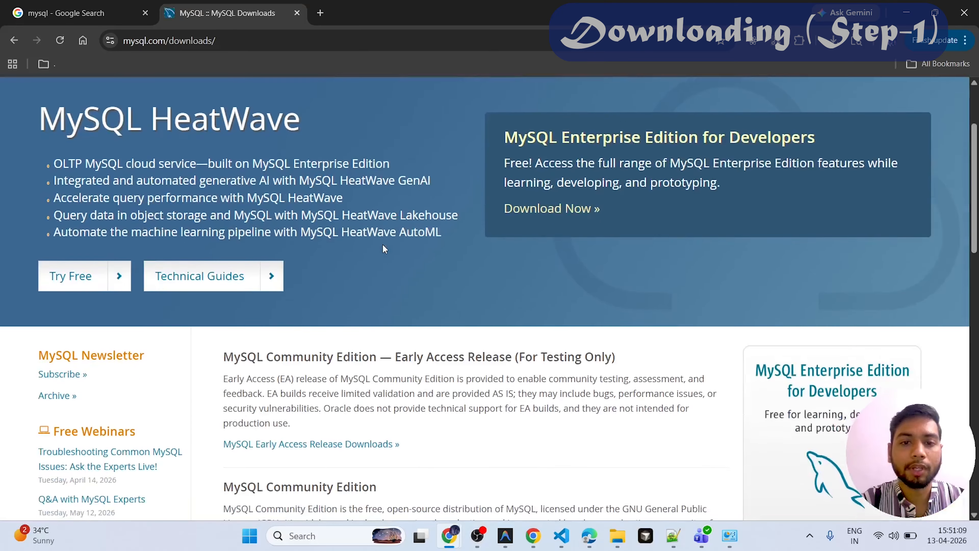
scroll(382, 244, "down", 12)
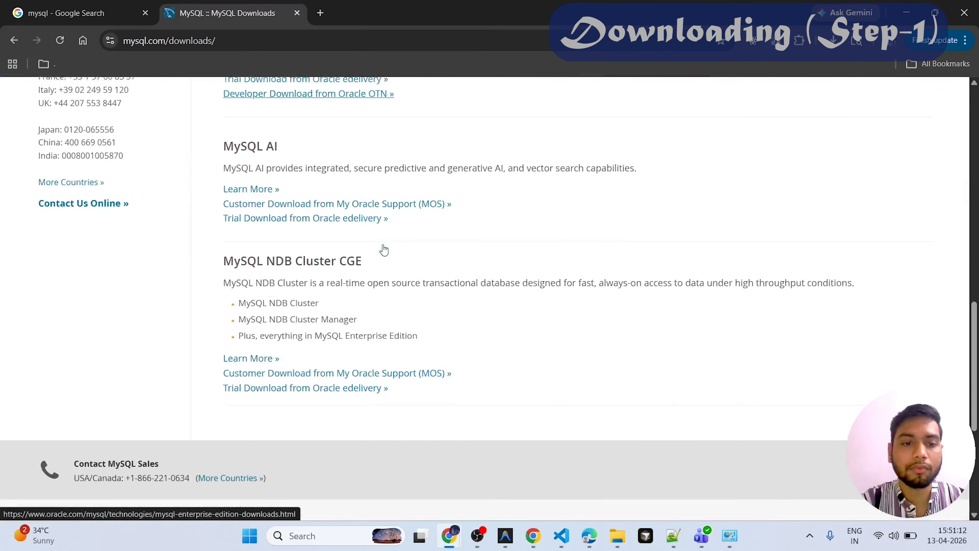
scroll(383, 250, "up", 8)
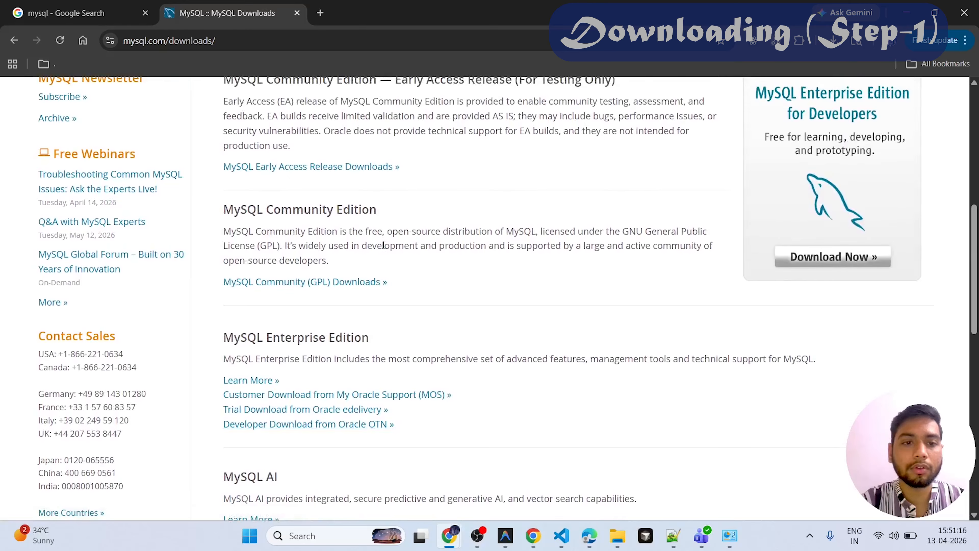
scroll(384, 245, "up", 2)
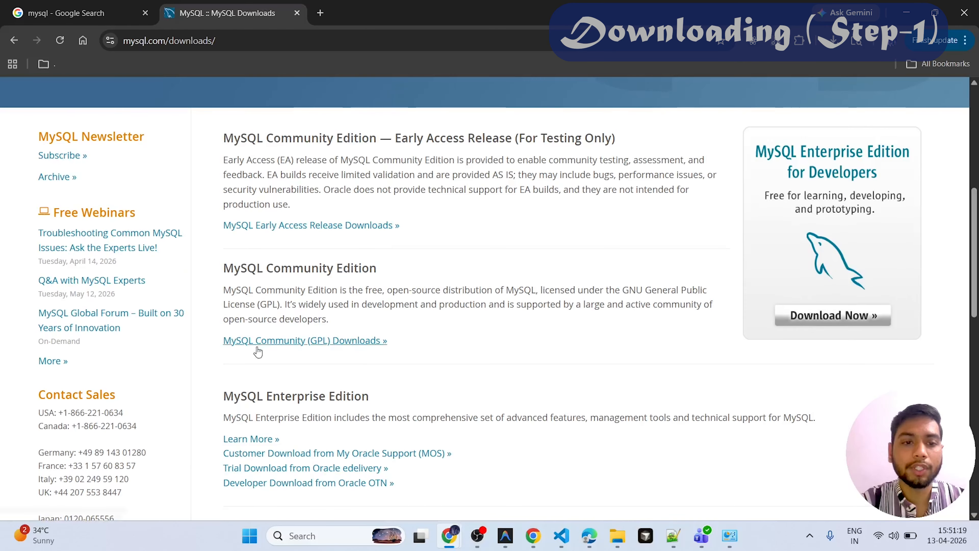
left_click(285, 345)
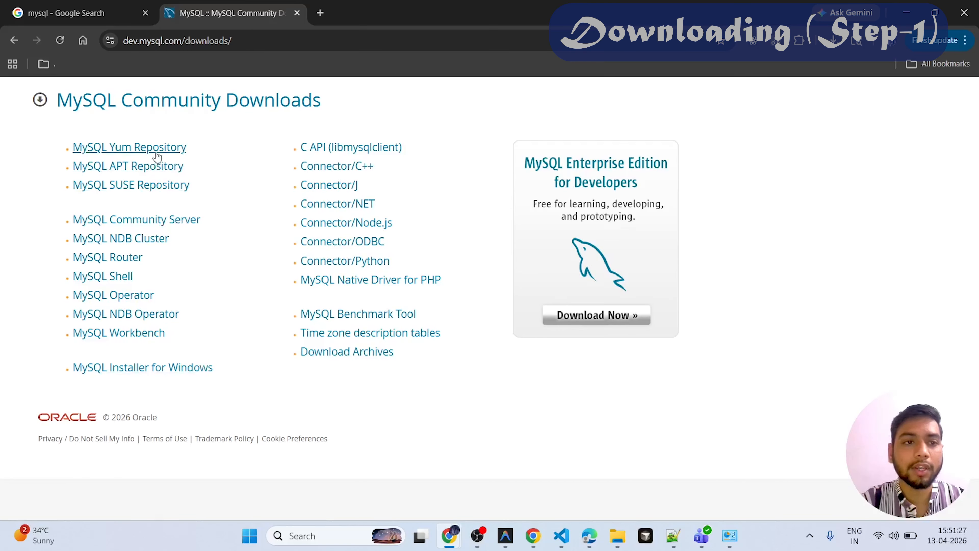
left_click(176, 370)
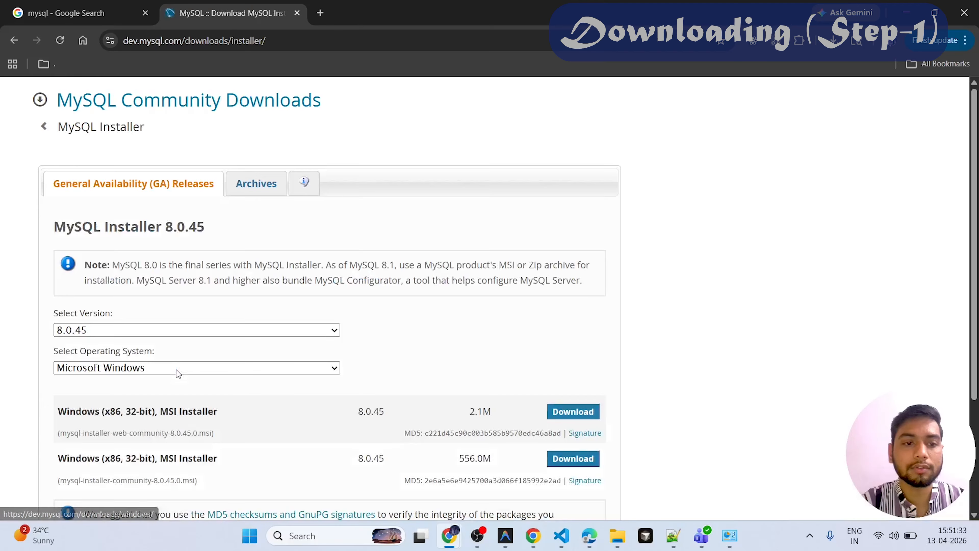
- Start downloading the 556.0M Windows MSI Installer, version 8.0.45, without logging in or signing up
scroll(441, 349, "down", 2)
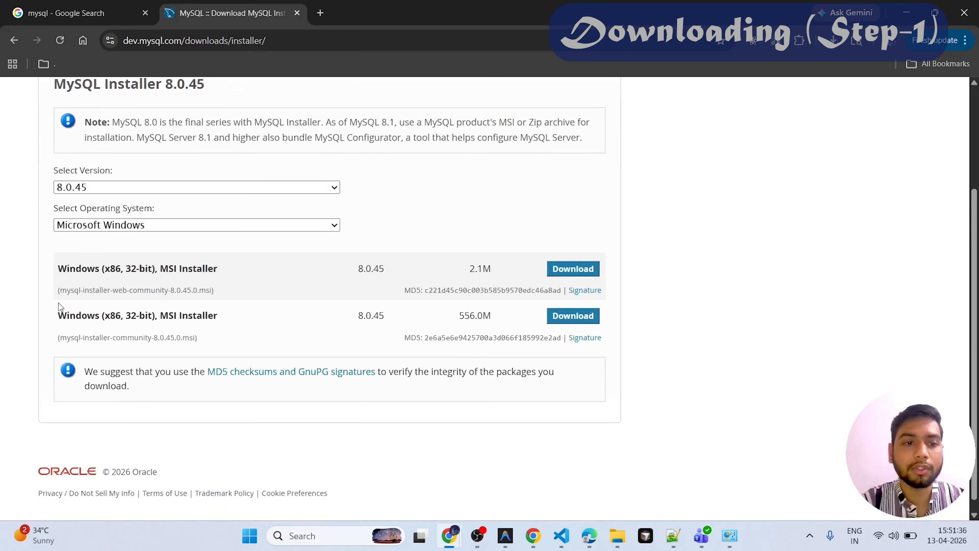
left_click_drag(52, 315, 237, 316)
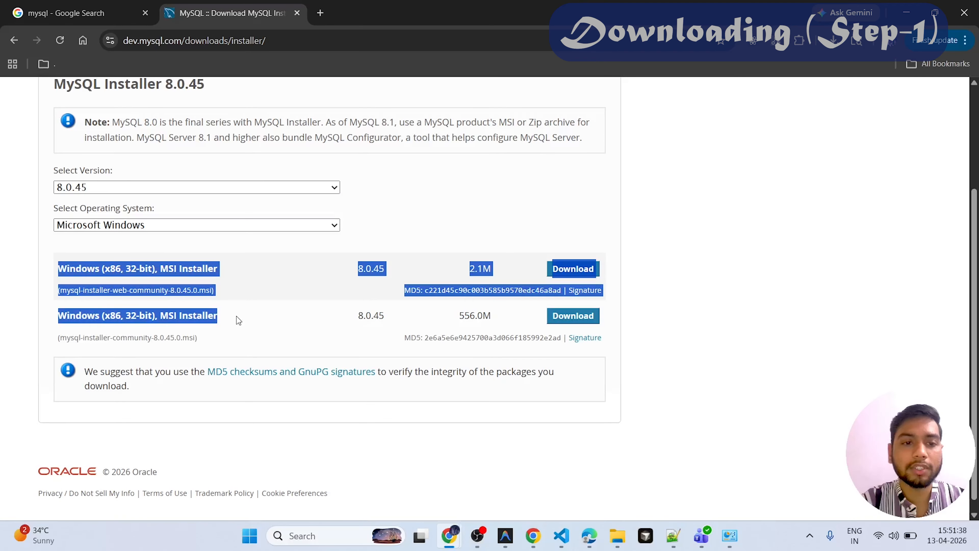
left_click(630, 317)
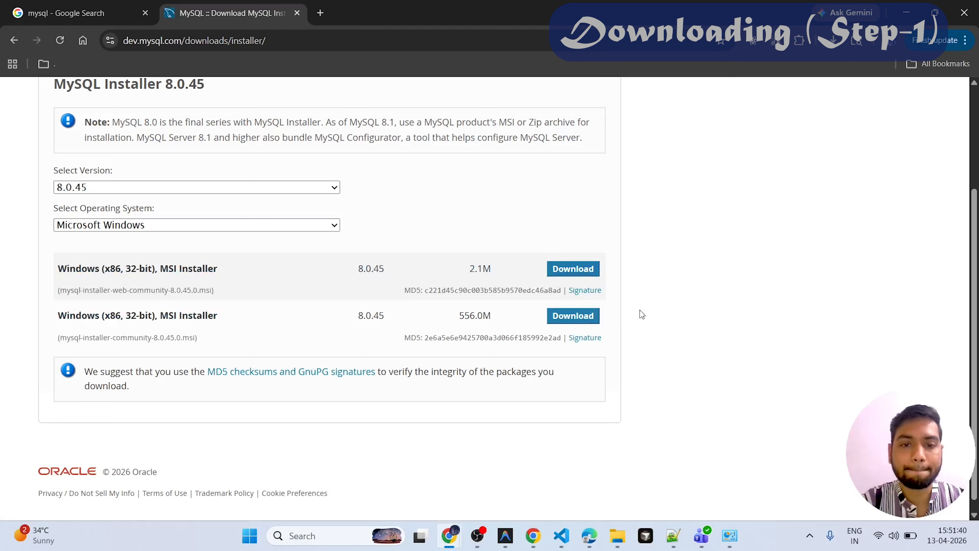
left_click(567, 321)
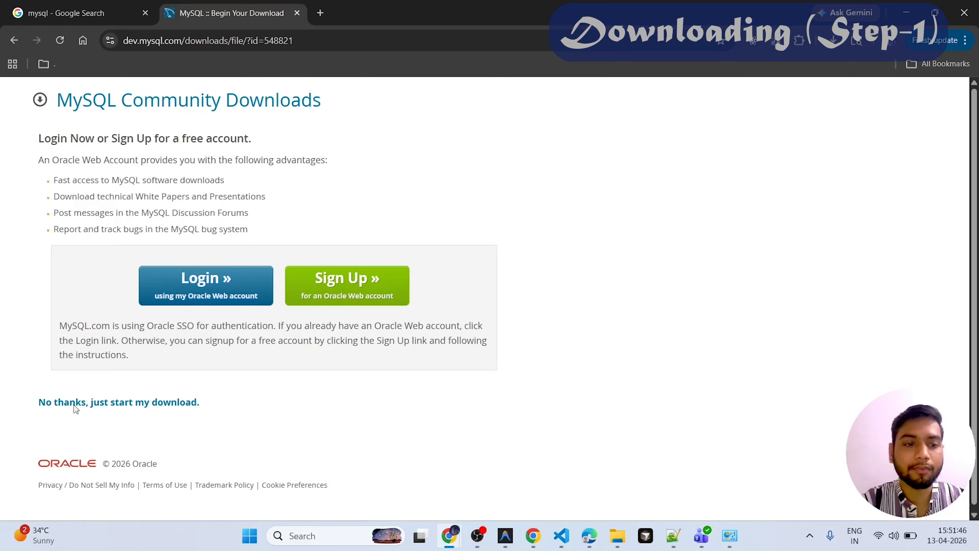
left_click_drag(197, 405, 40, 409)
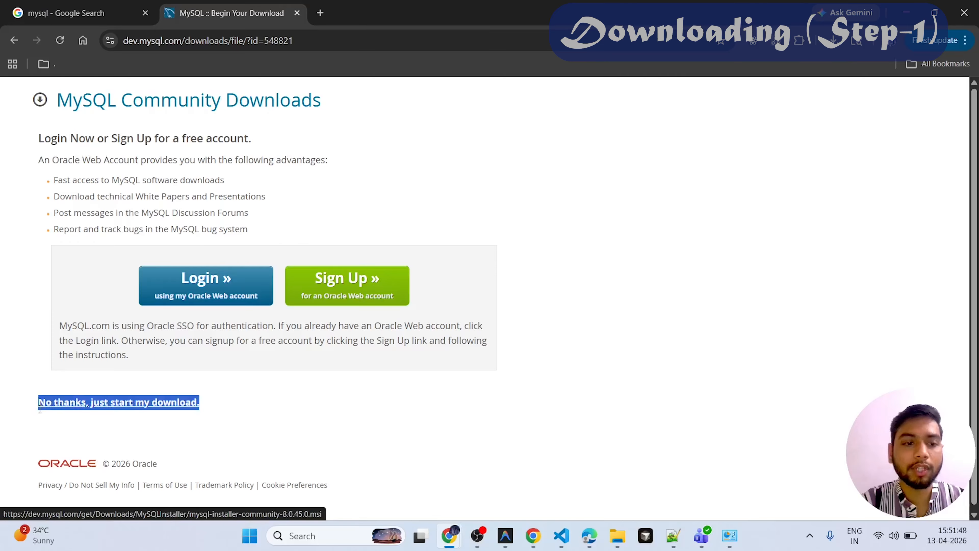
left_click(143, 411)
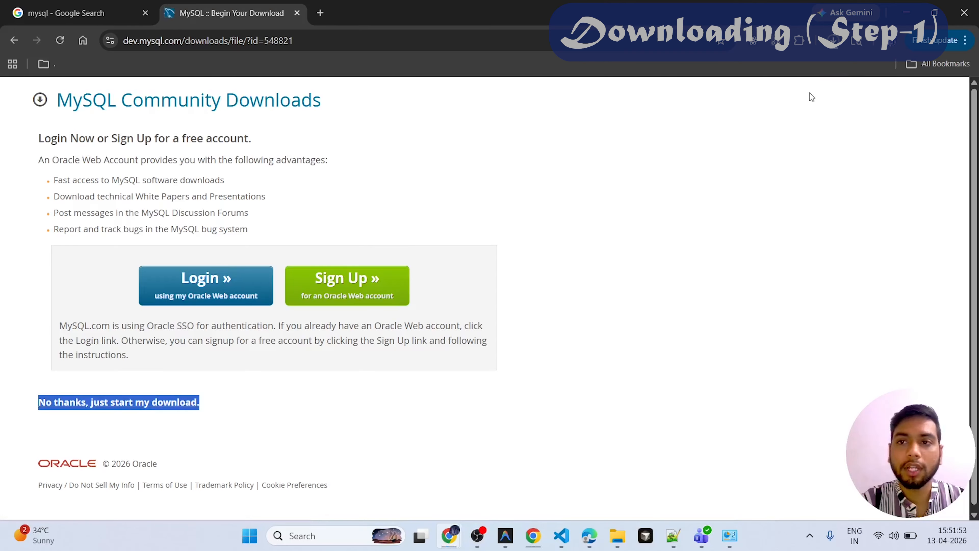
- Cancel the running MySQL installer download and check the recent download history
left_click(834, 41)
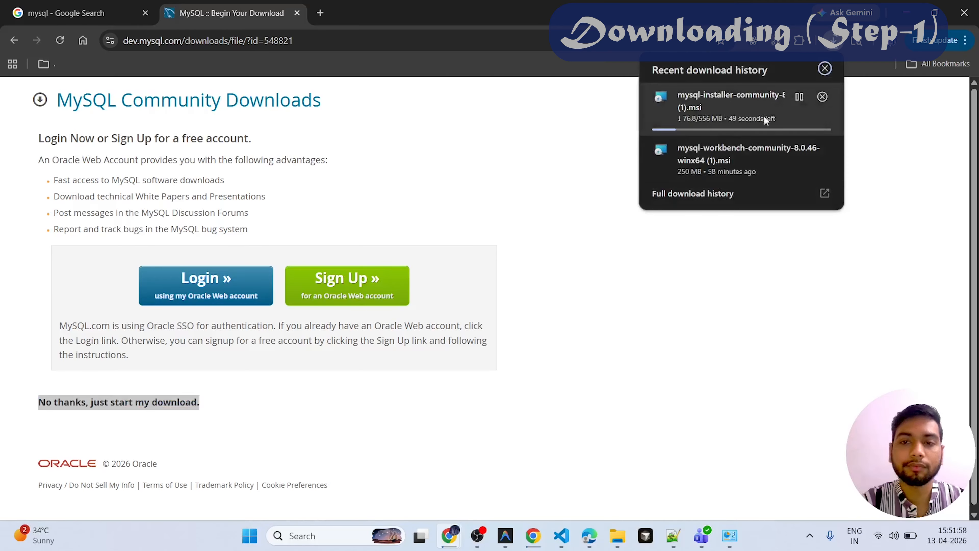
left_click(821, 97)
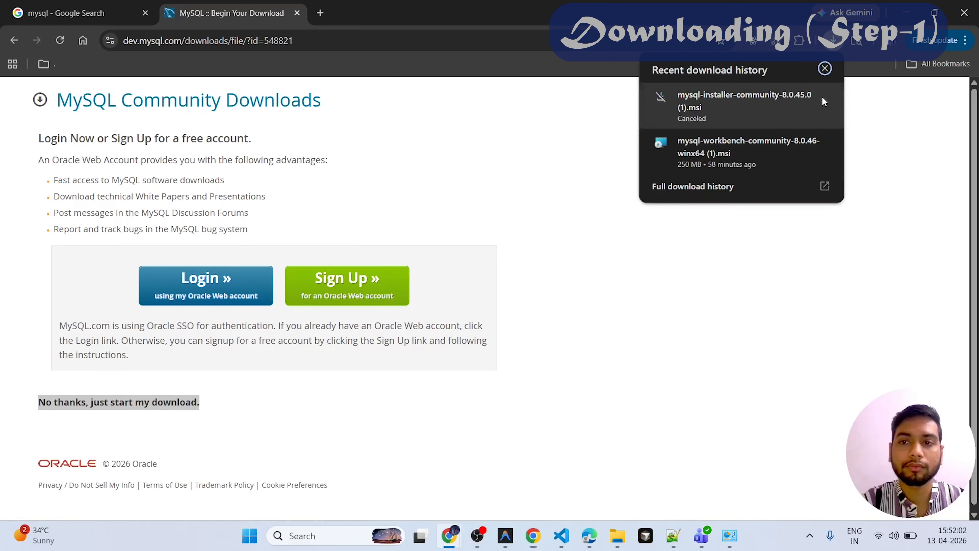
left_click(593, 186)
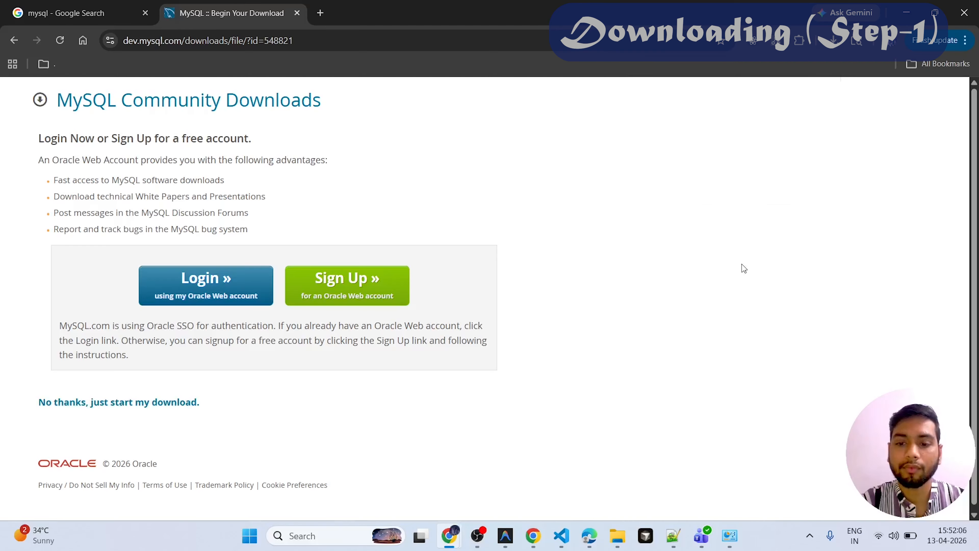
left_click(832, 42)
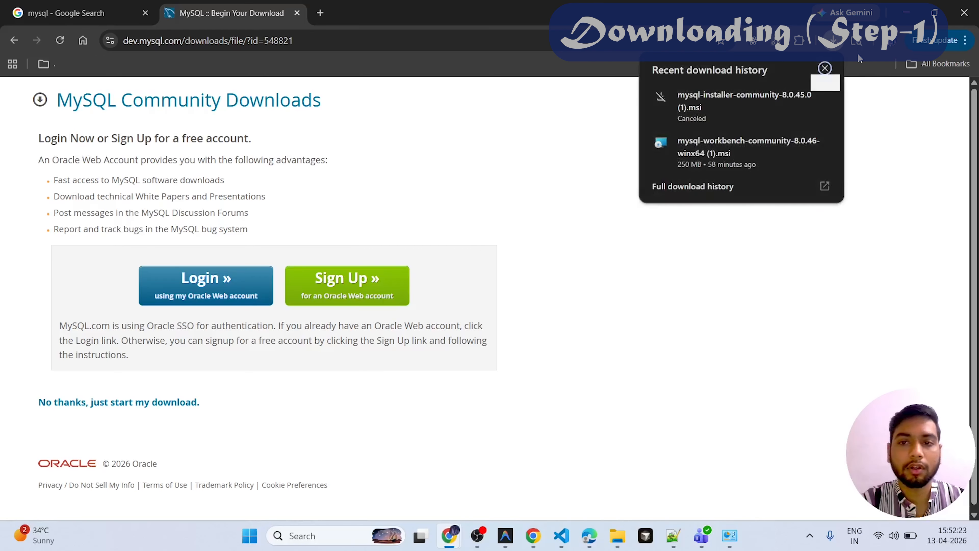
- Switch to File Explorer and launch mysql-installer-community-8.0.45.0 from the Downloads folder
left_click(617, 535)
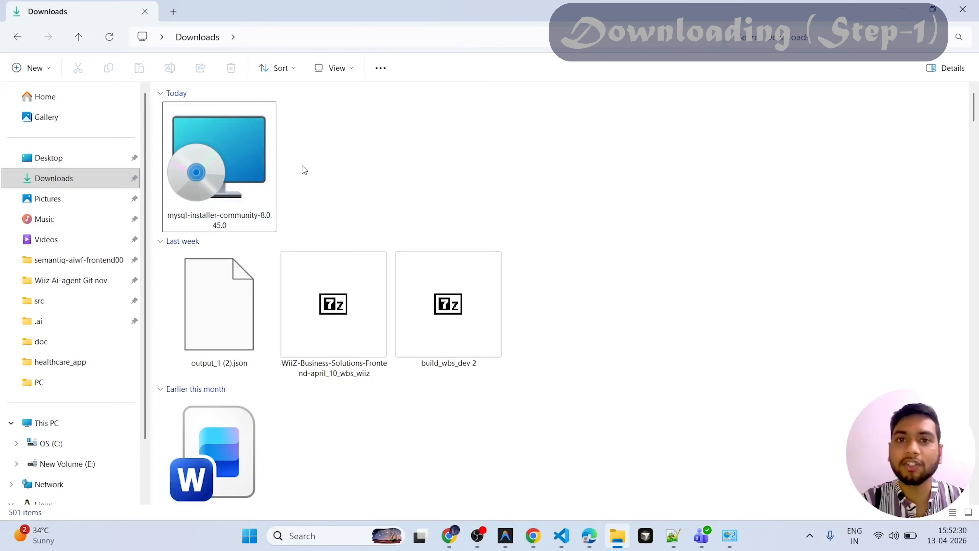
left_click(237, 153)
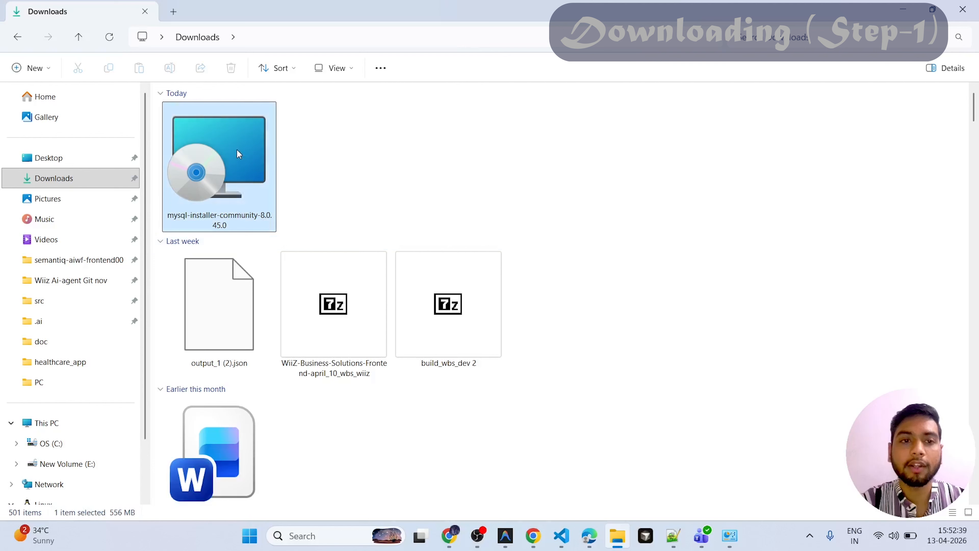
right_click(238, 150)
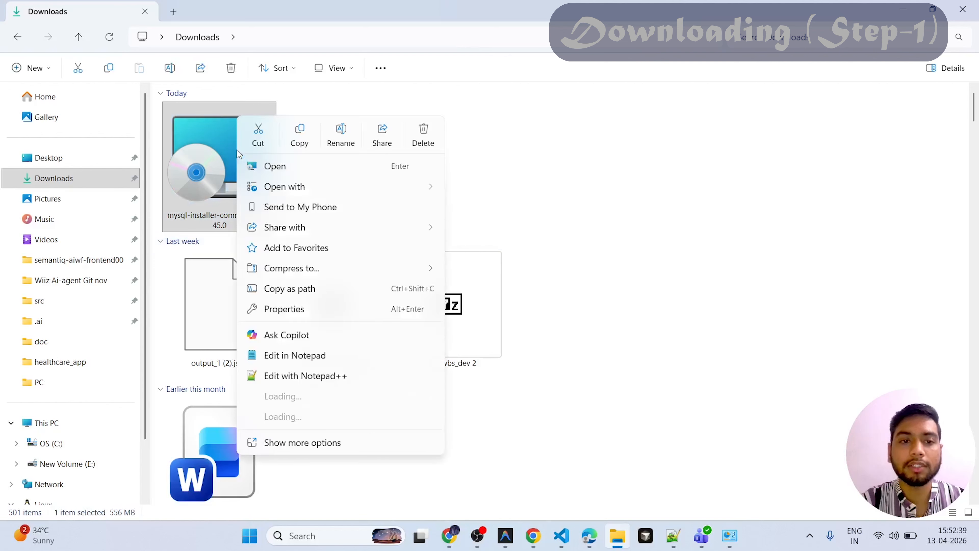
left_click(286, 167)
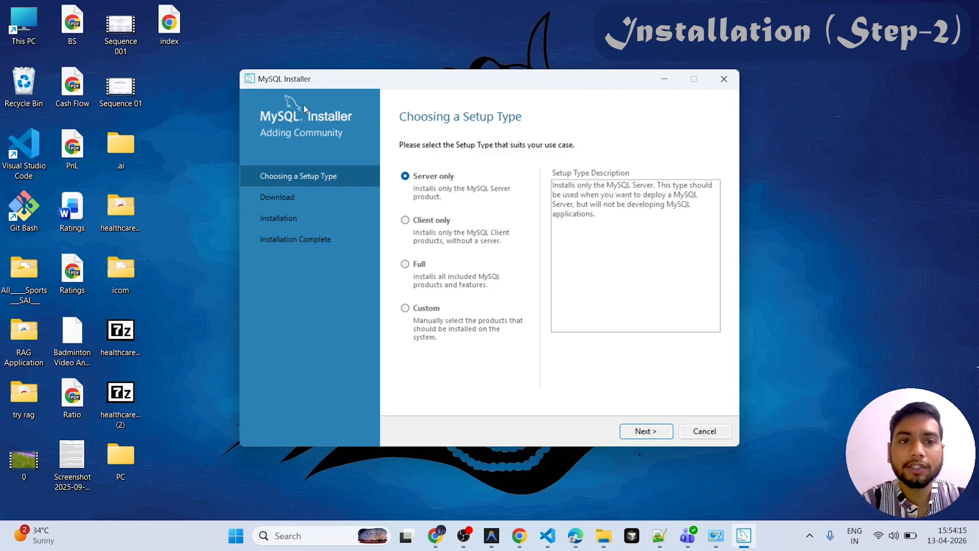
- Choose the Custom setup type and add MySQL Server 8.0.40 - X64 to the products to install
left_click(405, 309)
left_click(641, 431)
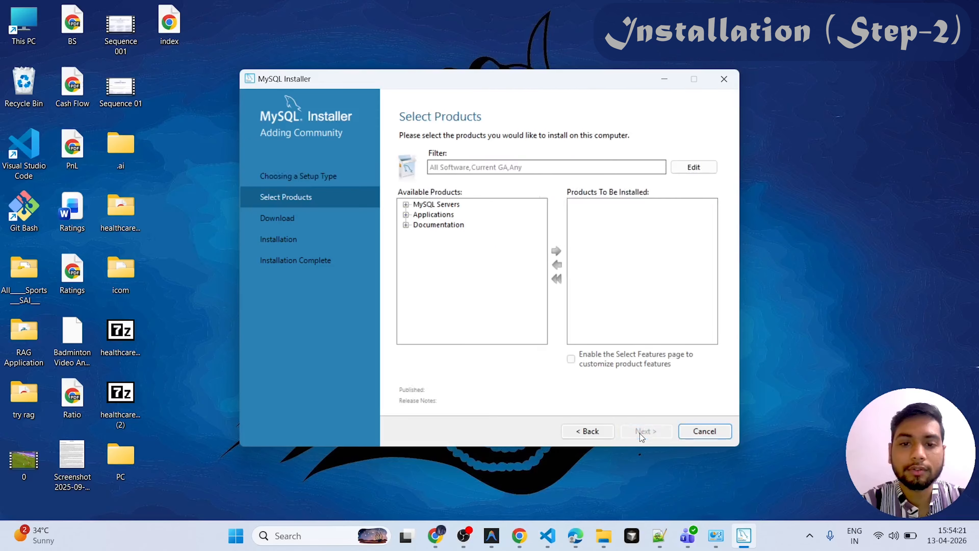
left_click(408, 210)
left_click(418, 220)
left_click(430, 231)
left_click(463, 286)
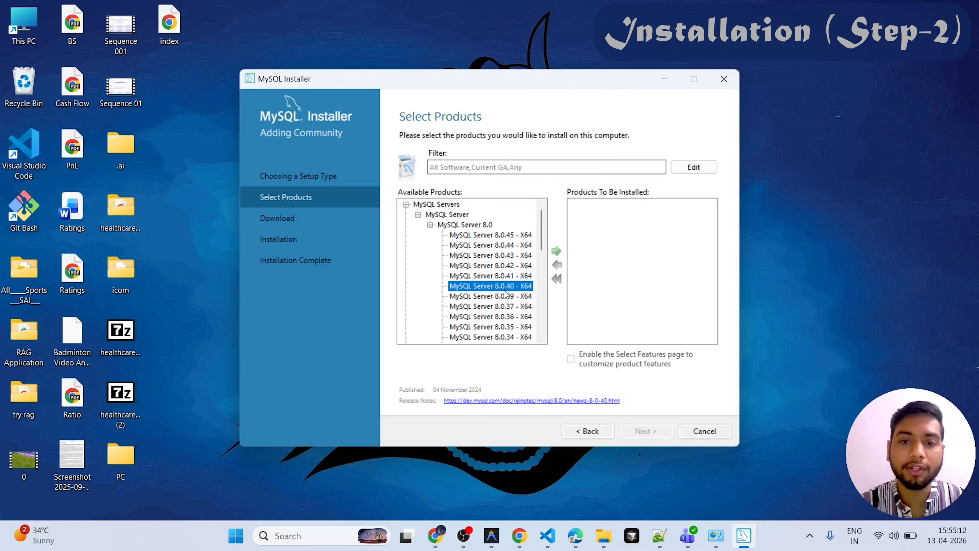
left_click(556, 252)
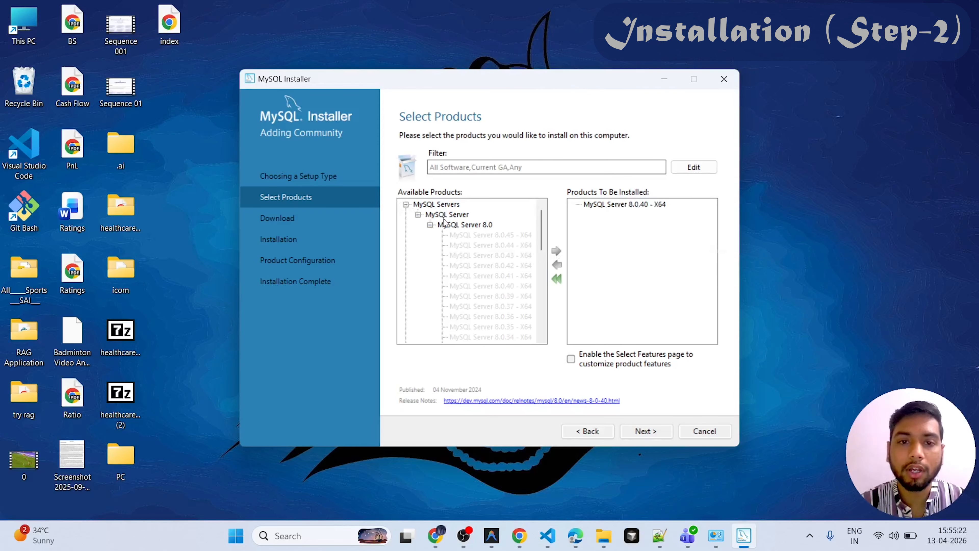
- Add MySQL Workbench 8.0.40 - X64 from the Applications category to the products to install
left_click_drag(542, 228, 544, 311)
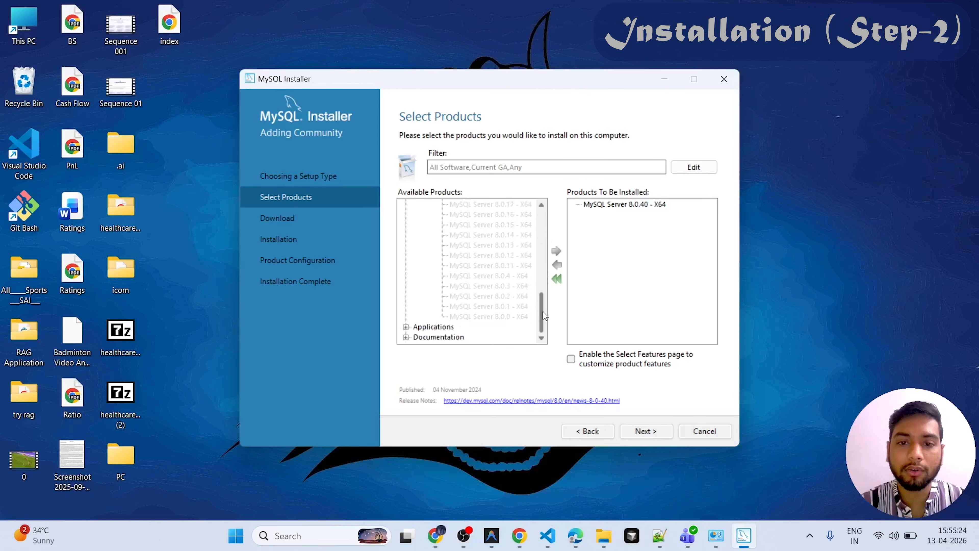
left_click(406, 327)
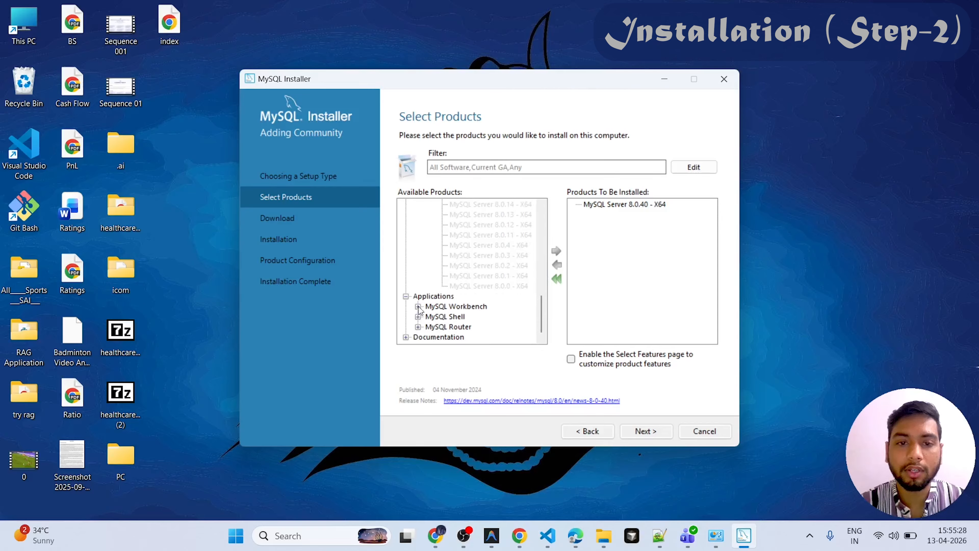
left_click(419, 307)
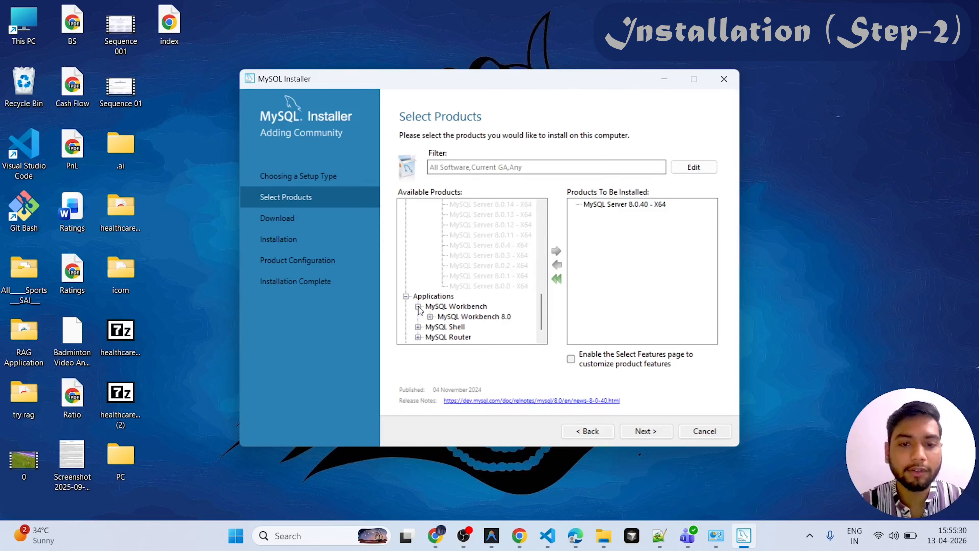
left_click(430, 316)
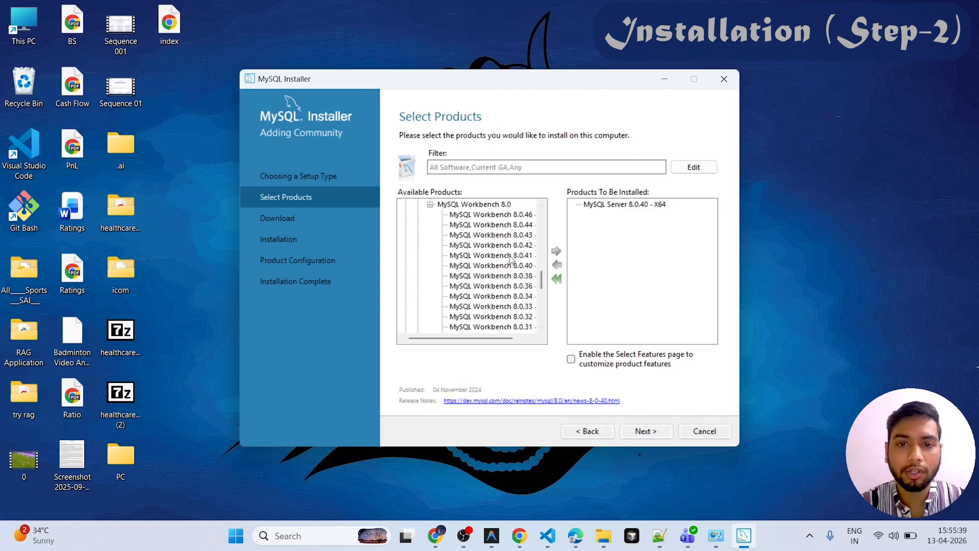
left_click(501, 267)
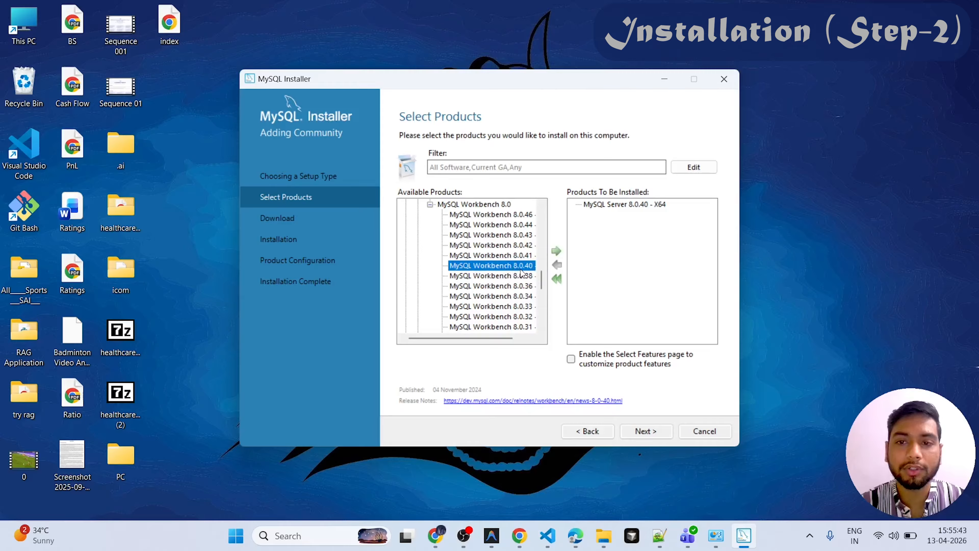
left_click(557, 251)
- Add MySQL Shell 8.0.40 - X64 to the products to install
left_click_drag(542, 280, 544, 336)
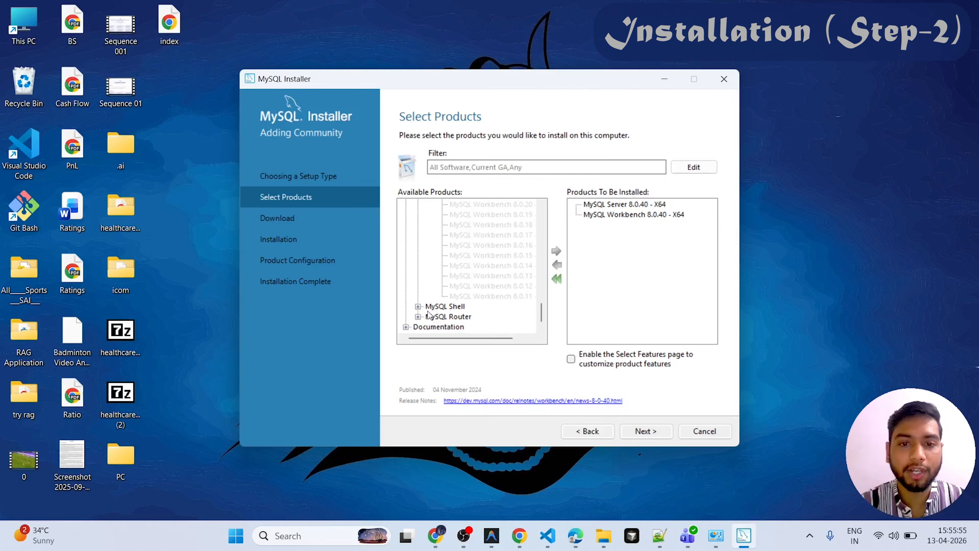
left_click(417, 307)
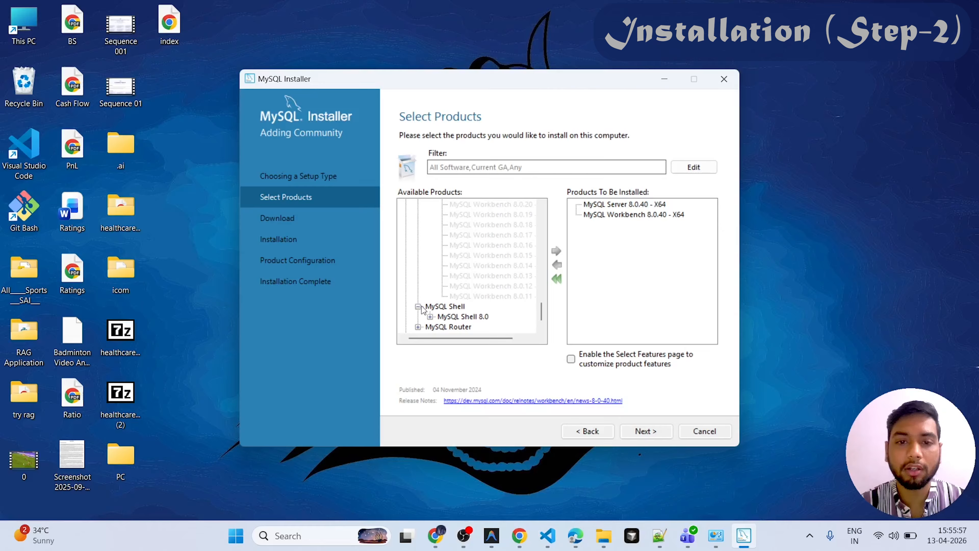
left_click(430, 317)
scroll(432, 321, "down", 2)
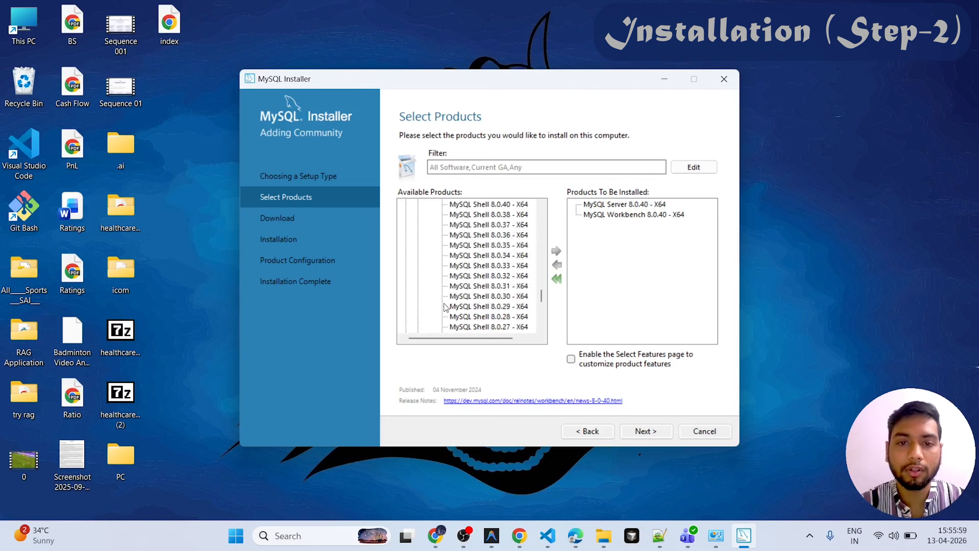
left_click(498, 205)
left_click(557, 251)
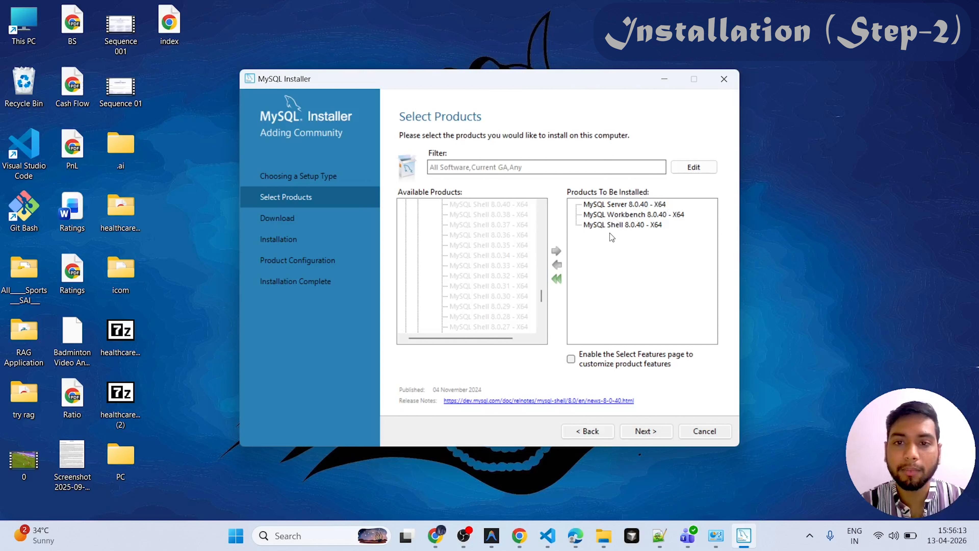
- Download and install the three selected MySQL products, and proceed to the MySQL Server 8.0.40 configuration
left_click(643, 431)
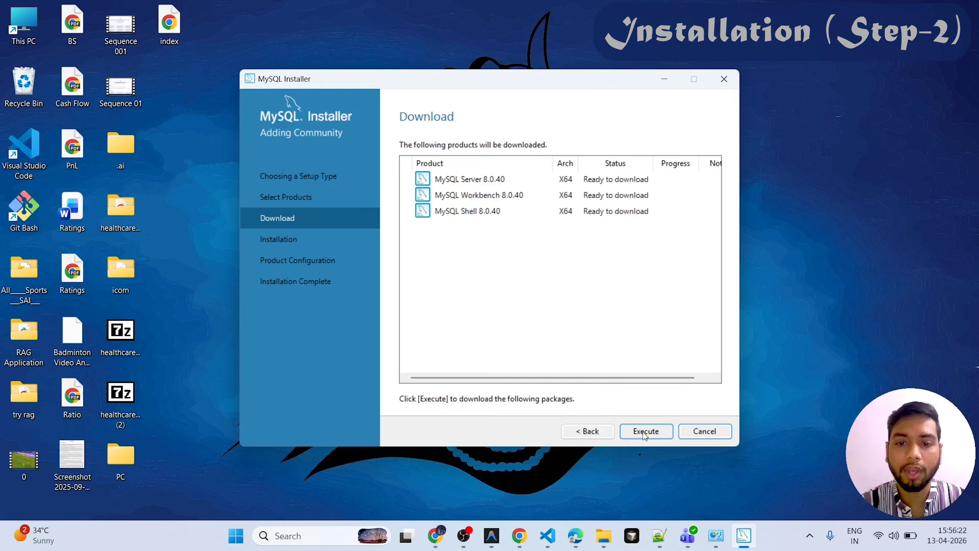
left_click(642, 431)
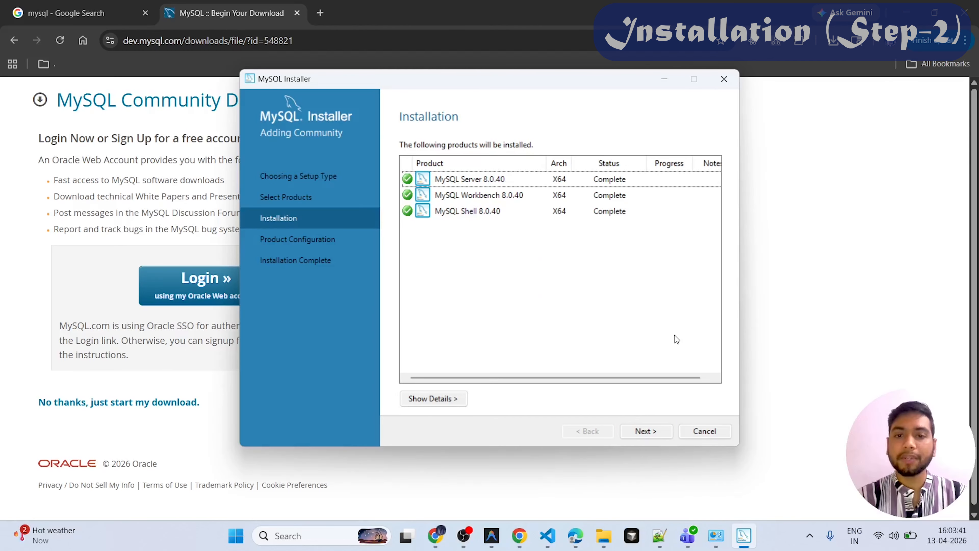
left_click(650, 430)
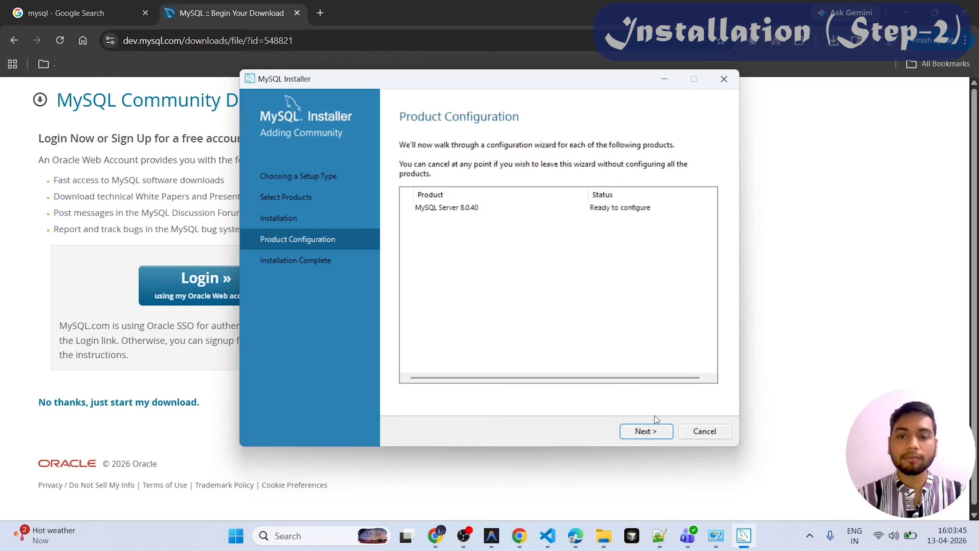
left_click(655, 431)
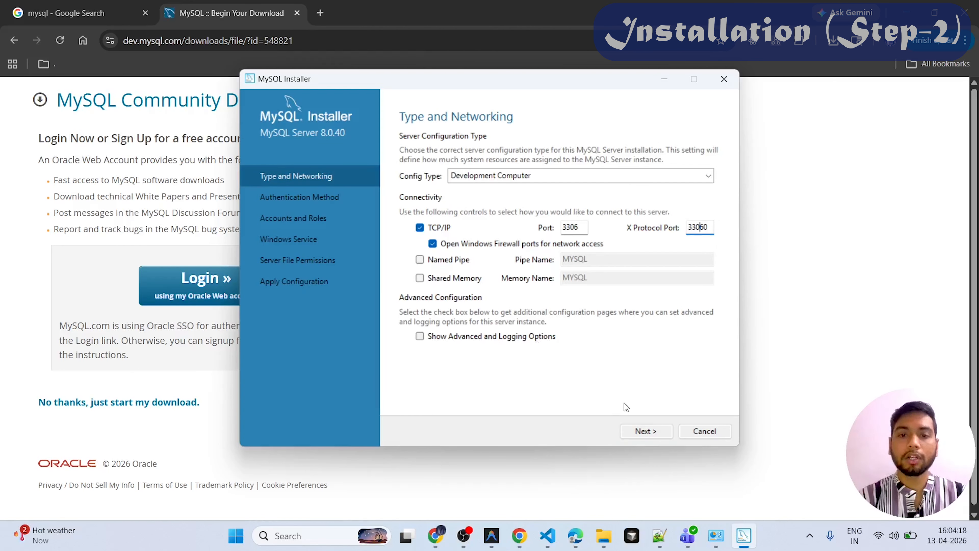
- Accept the Development Computer networking defaults and strong password encryption, and enter and repeat the MySQL root password
left_click(641, 431)
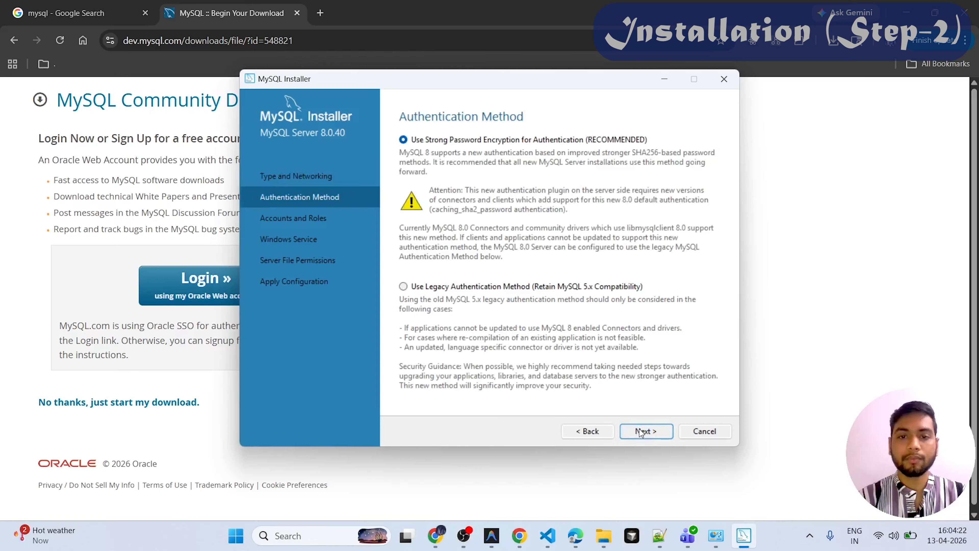
left_click(646, 431)
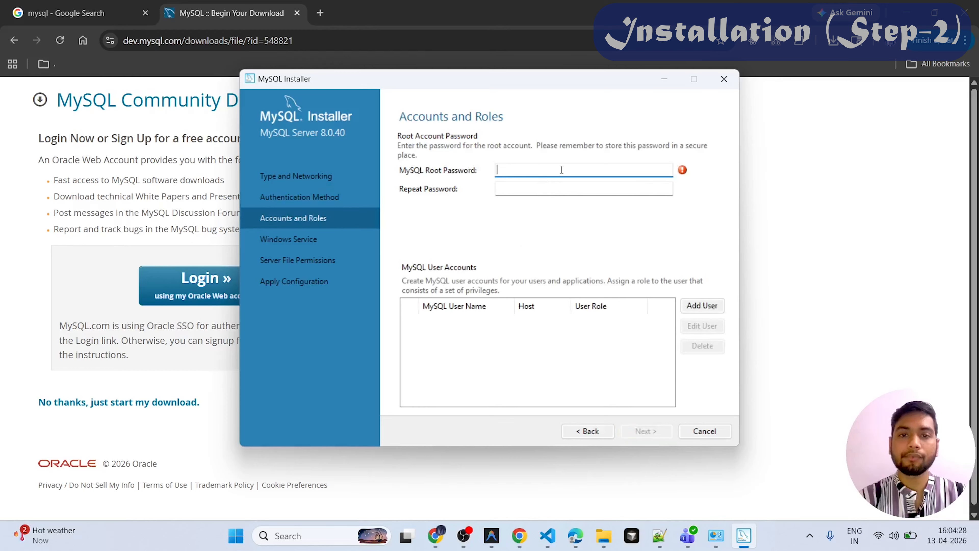
type("•")
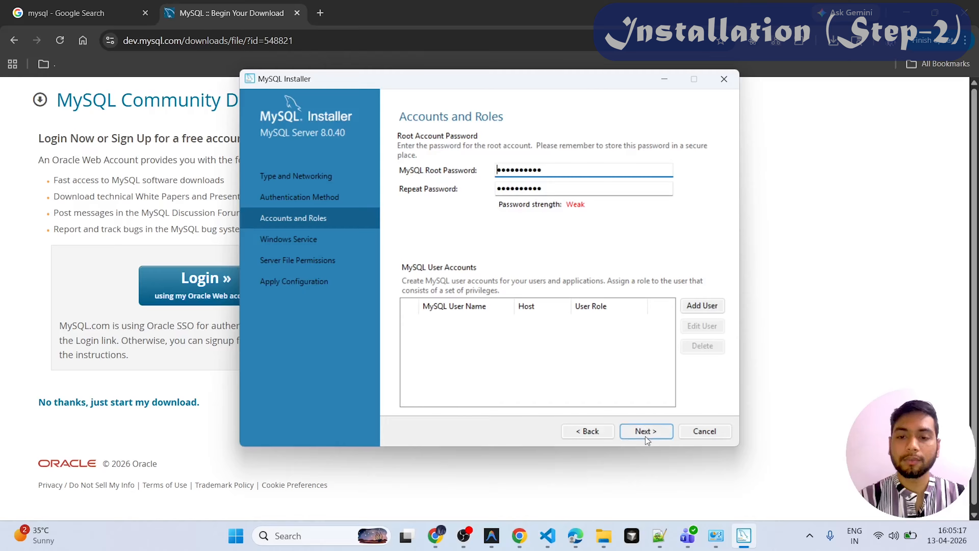
left_click(652, 432)
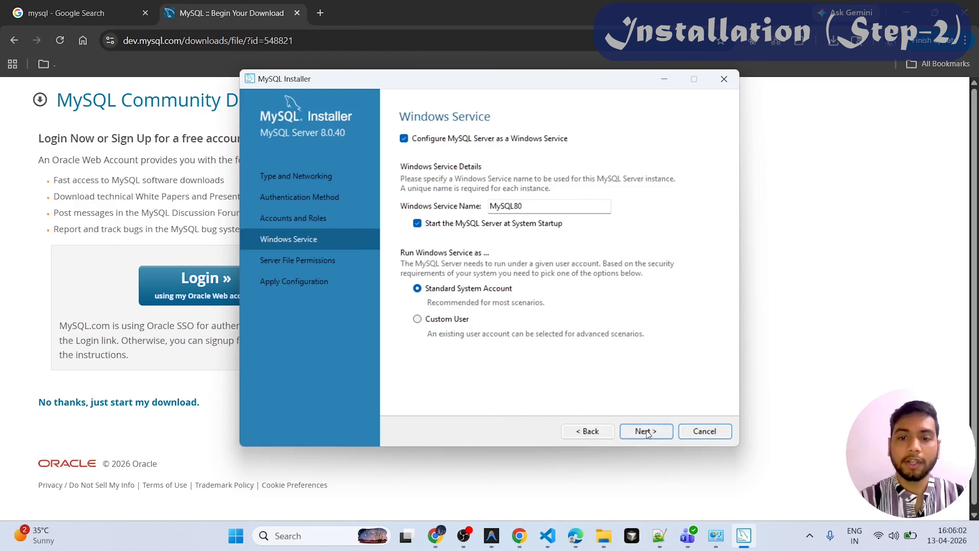
- Accept the MySQL80 Windows service and full-access file permission defaults, and apply the server configuration
left_click(648, 430)
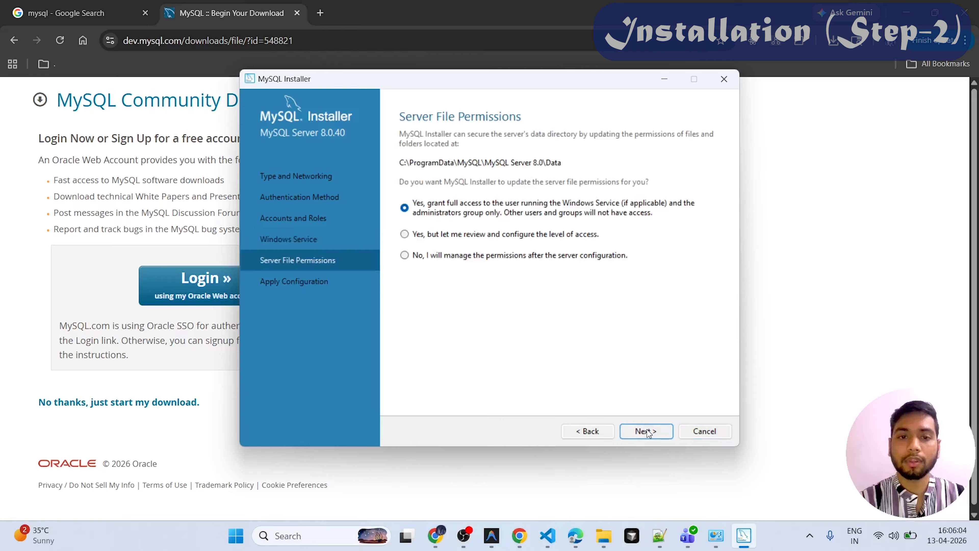
left_click(662, 432)
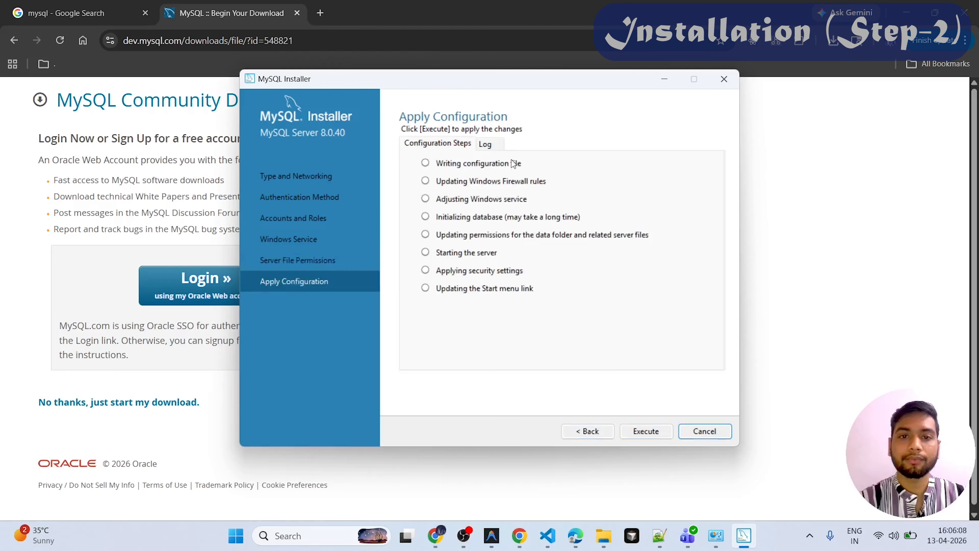
left_click(655, 429)
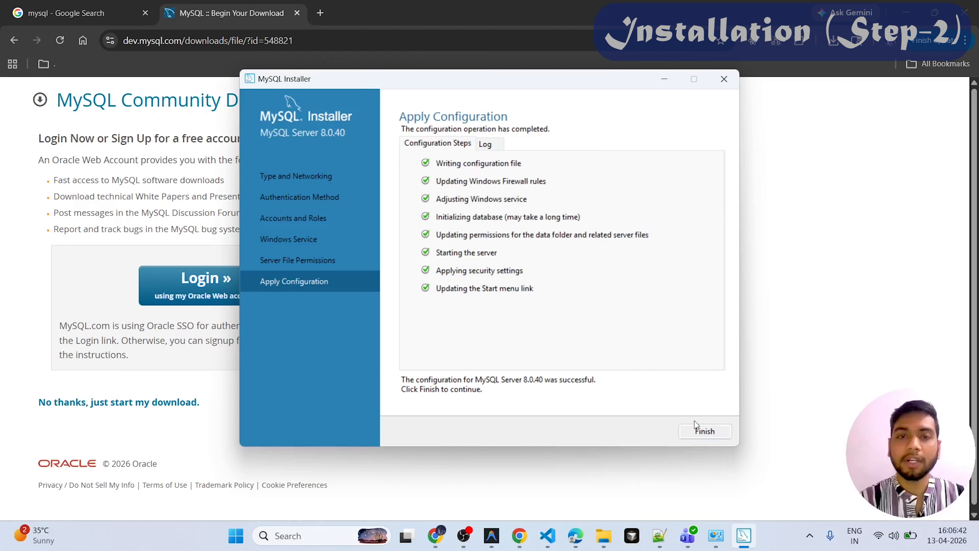
- Finish the product configuration and complete the setup, keeping MySQL Workbench and MySQL Shell set to start after setup
left_click(701, 432)
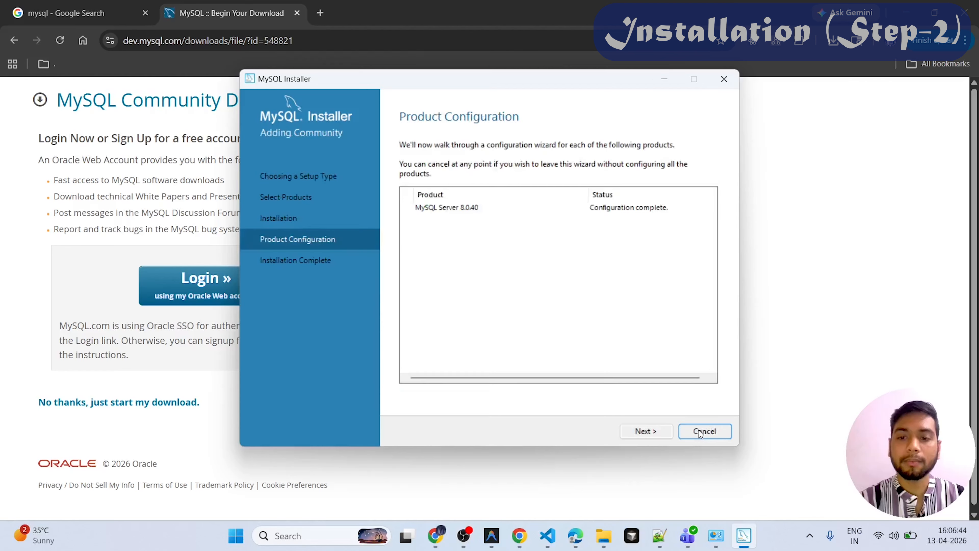
left_click(646, 435)
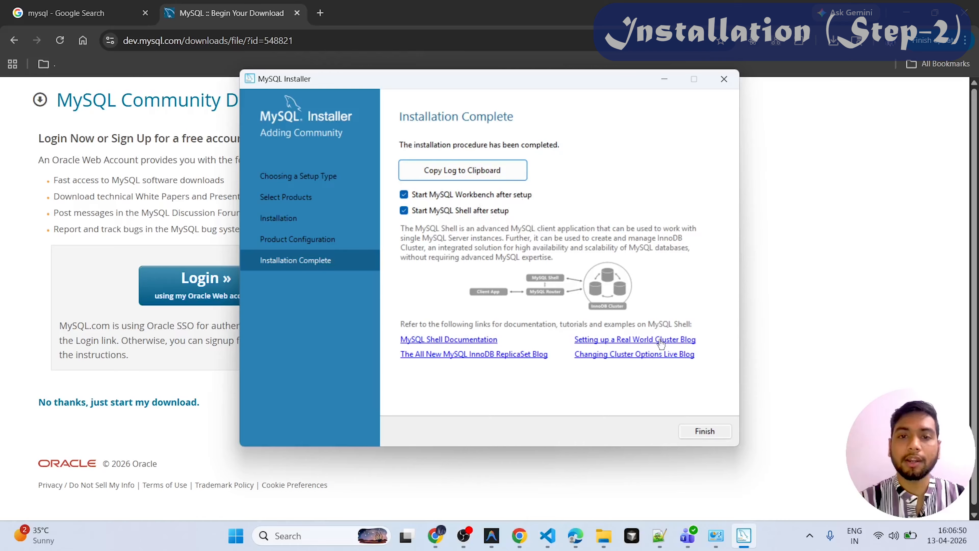
left_click(705, 432)
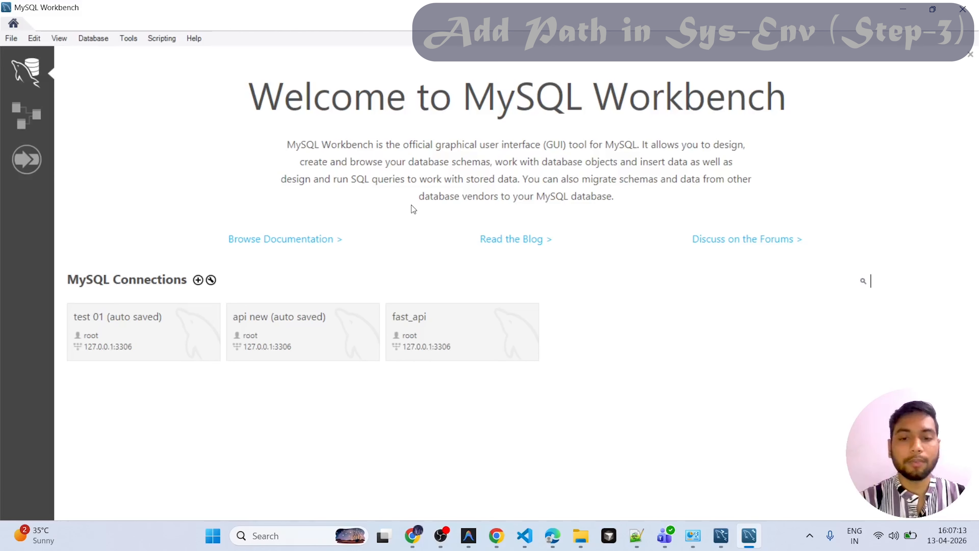
- Switch from MySQL Workbench to File Explorer and open the MySQL folder in C:\Program Files
key("super+d")
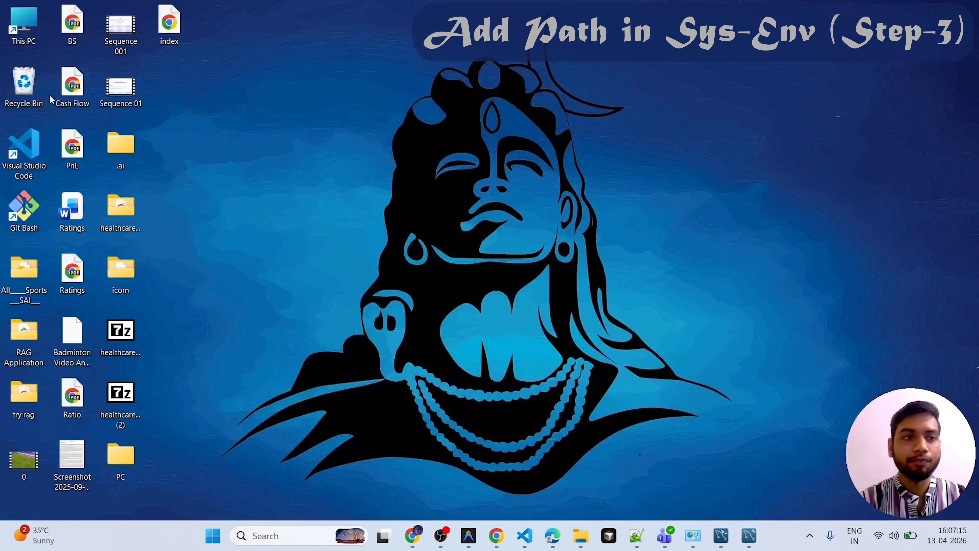
double_click(19, 19)
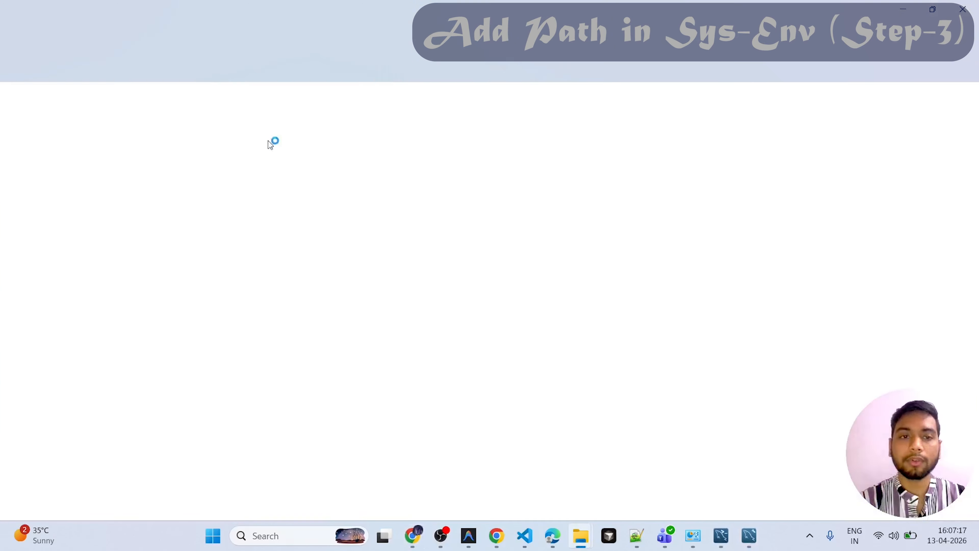
left_click(260, 131)
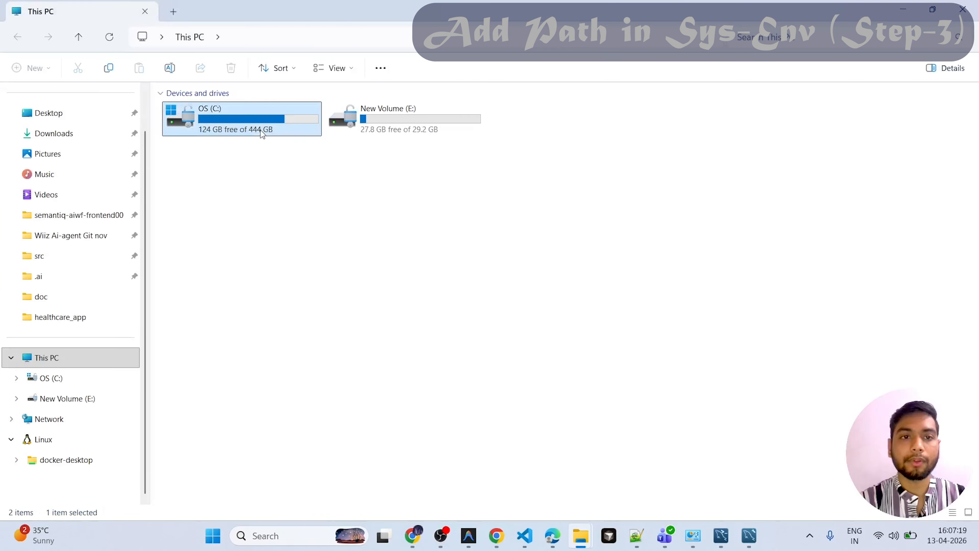
double_click(260, 130)
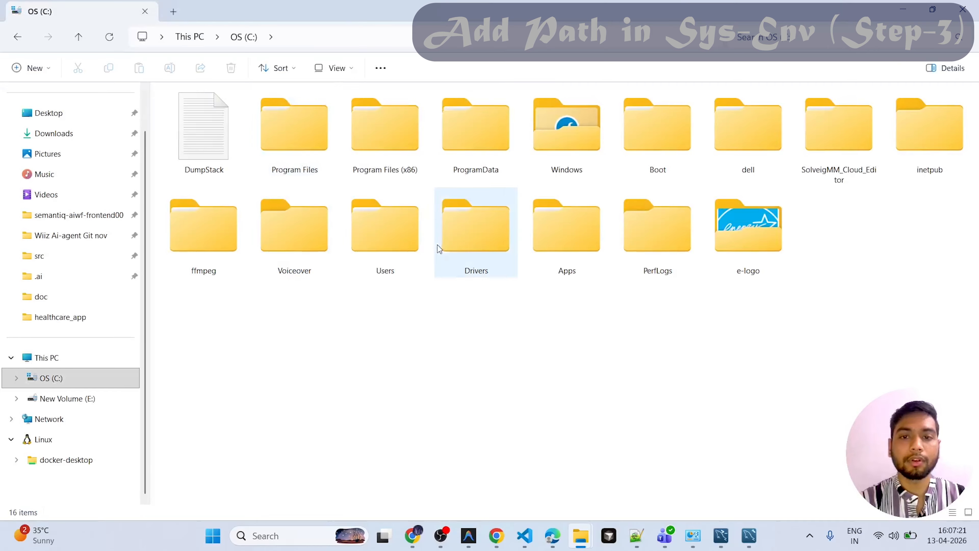
left_click(447, 136)
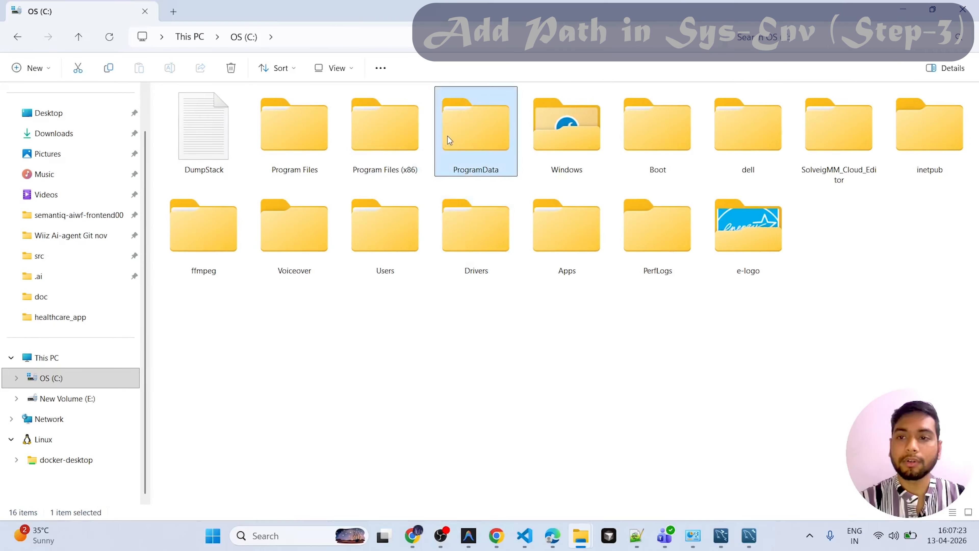
double_click(318, 151)
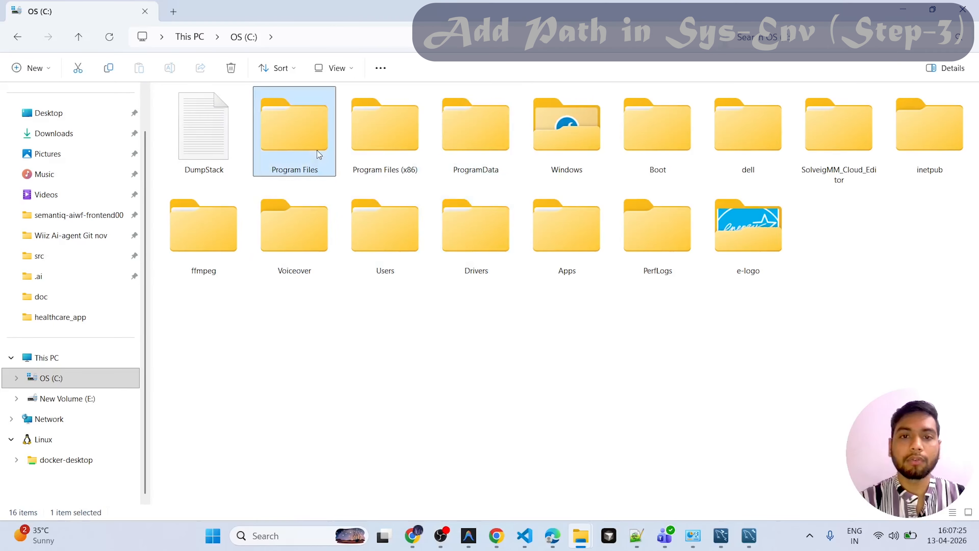
key("s")
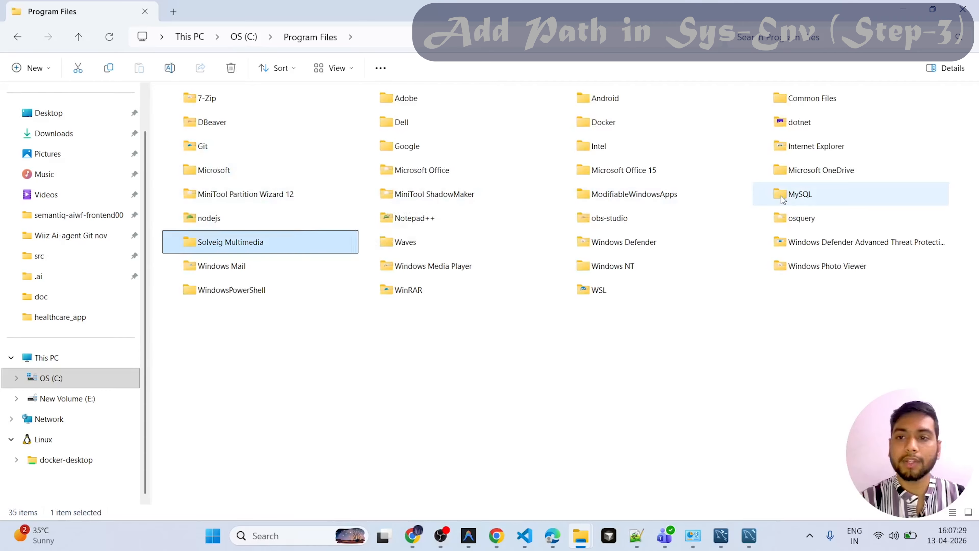
double_click(792, 195)
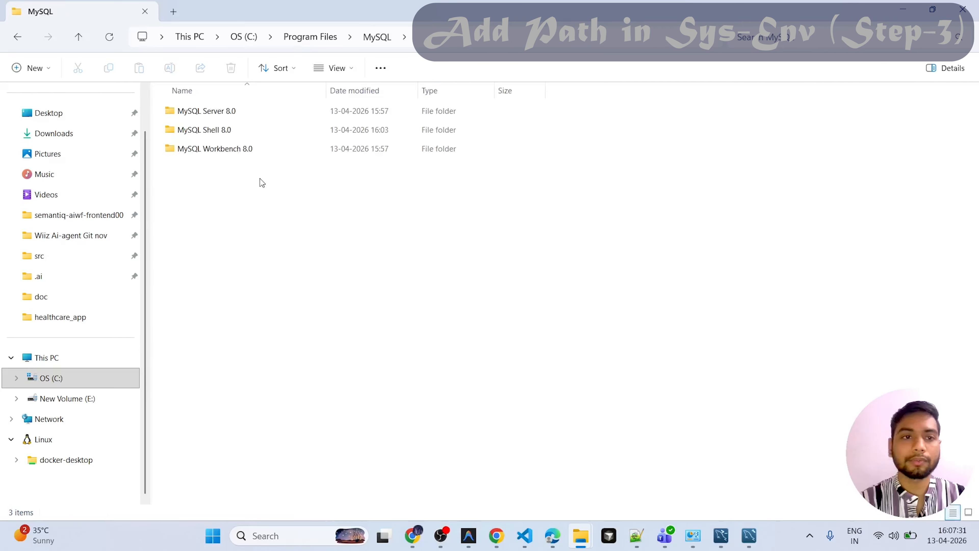
- Open the bin folder of MySQL Server 8.0 and select its full folder path
left_click(276, 115)
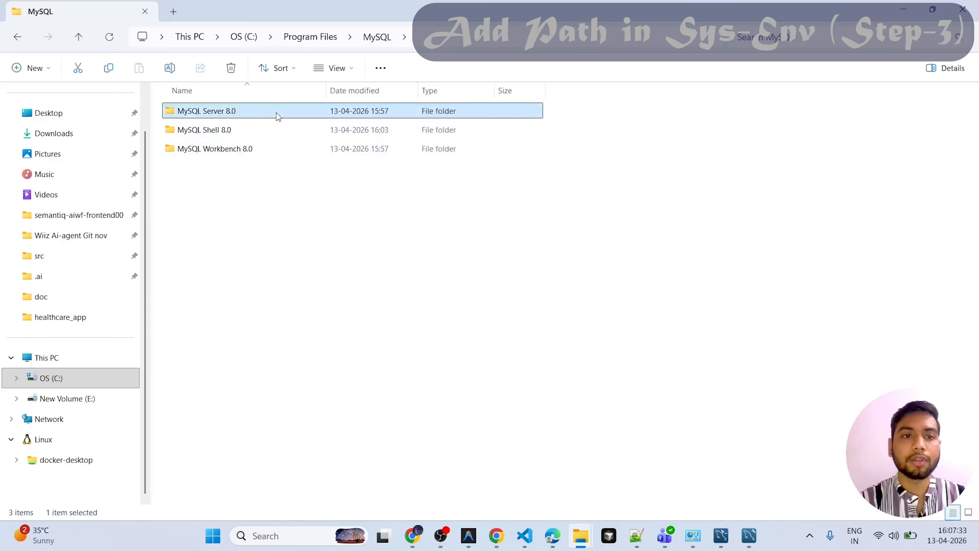
double_click(278, 115)
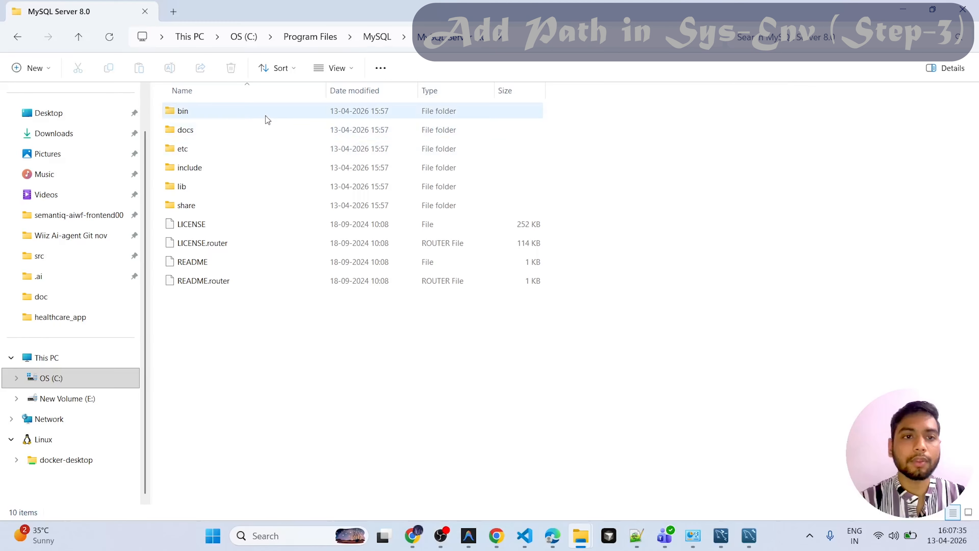
double_click(265, 115)
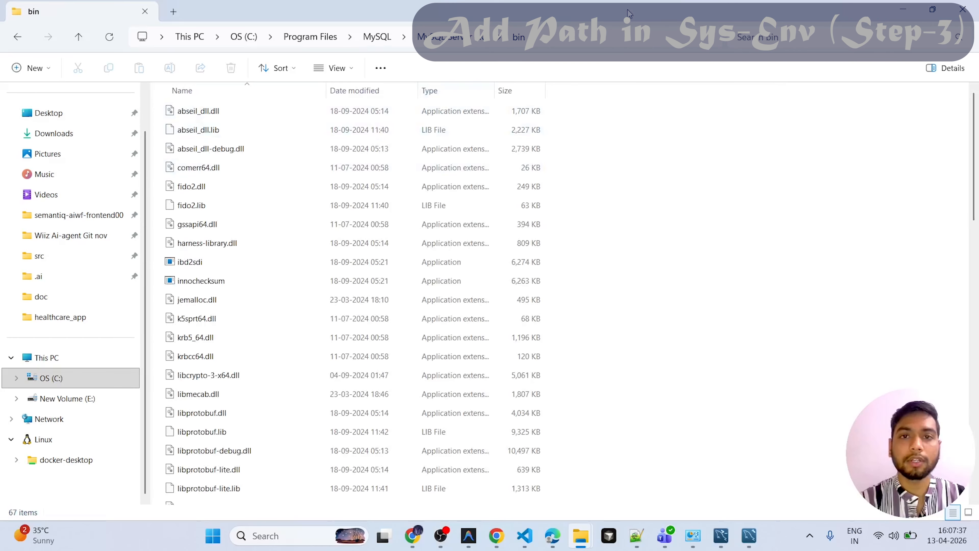
left_click(590, 41)
key("ctrl+c")
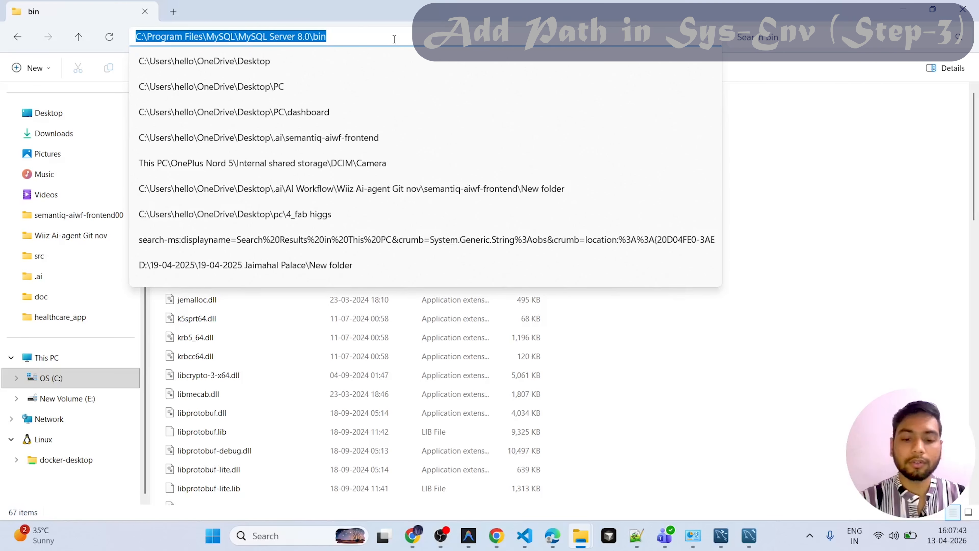
- Search Windows for "env" and open the Environment Variables dialog from the system environment variables settings
key("super+n")
key("super+s")
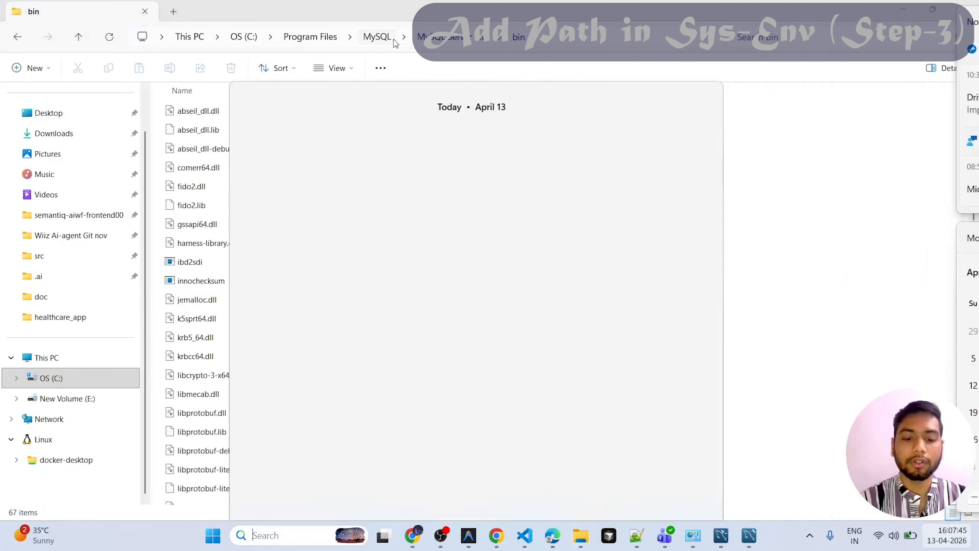
type("env")
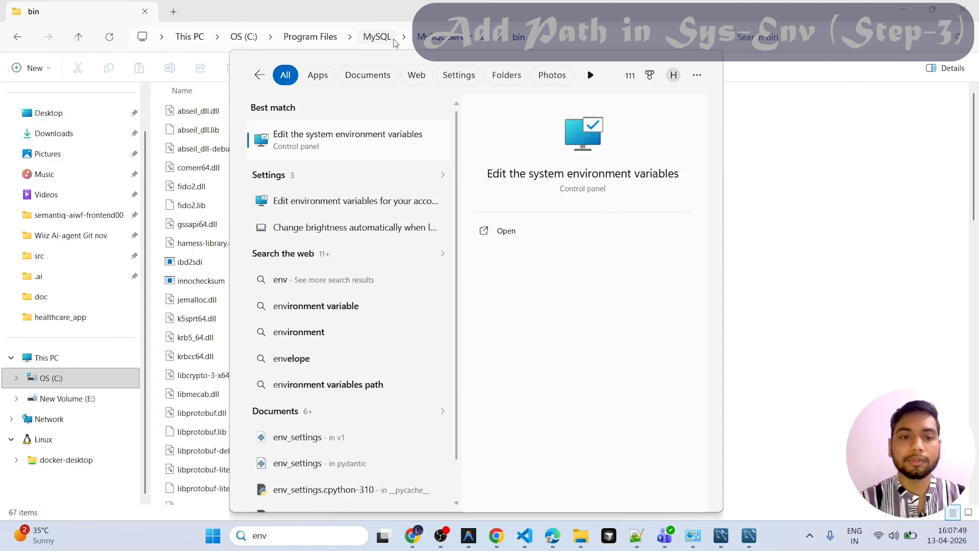
key("Return")
left_click(269, 293)
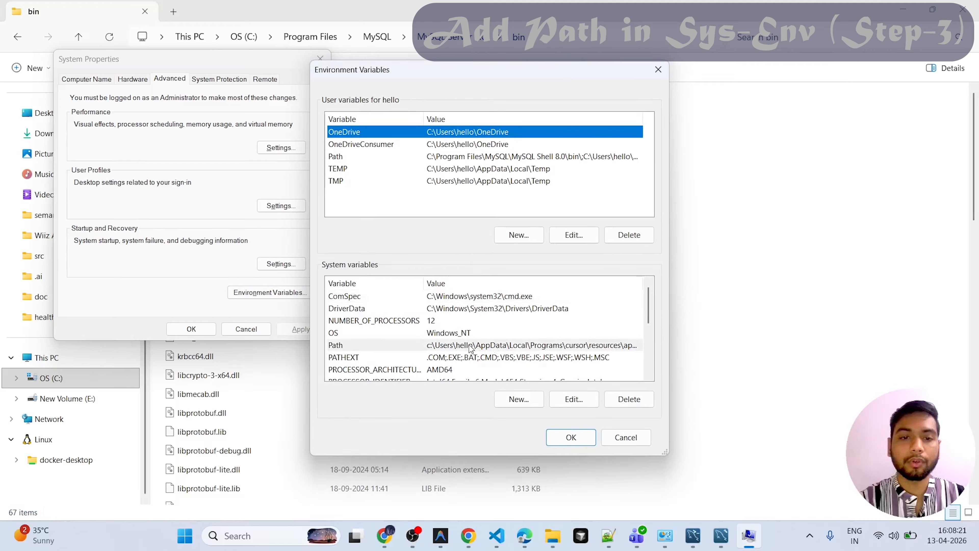
- Add C:\Program Files\MySQL\MySQL Server 8.0\bin to the system Path variable, confirm all open dialogs and close File Explorer
double_click(470, 347)
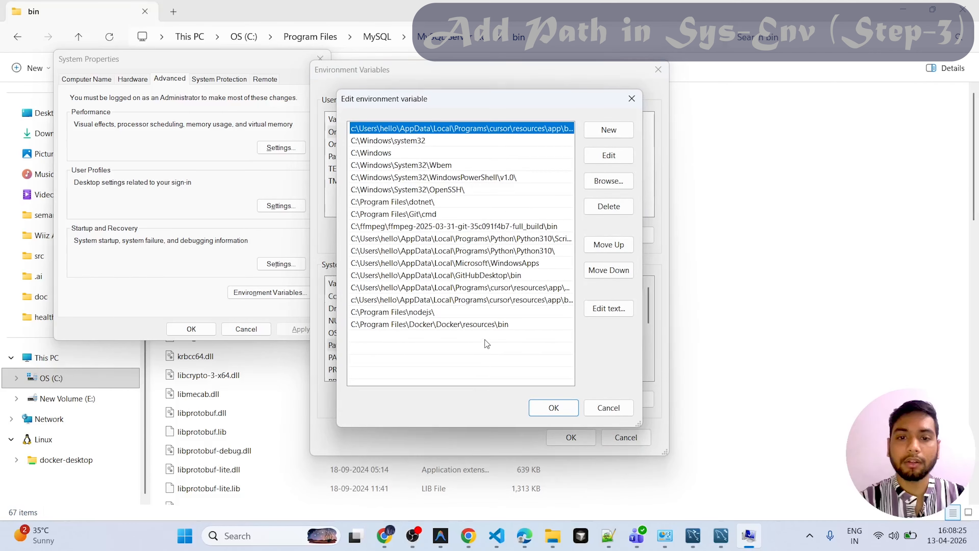
left_click(605, 132)
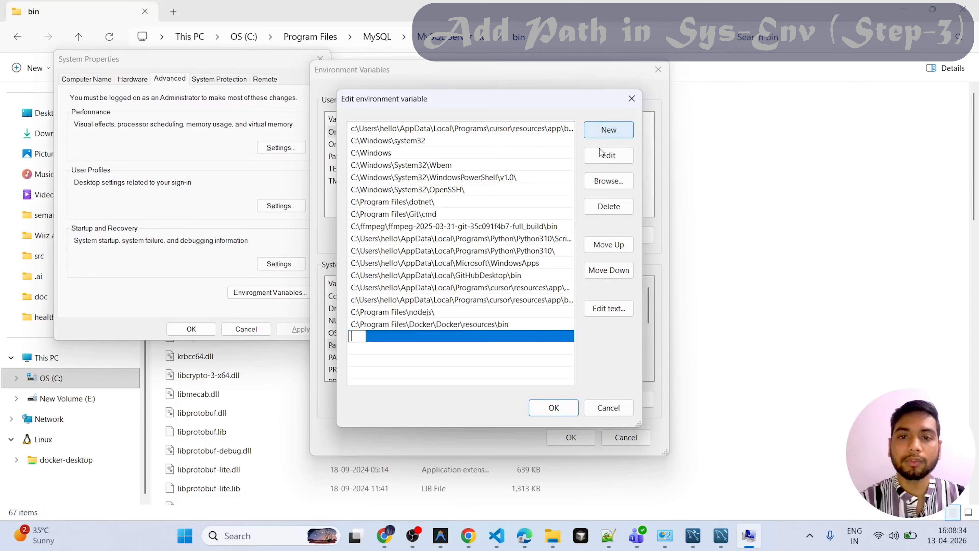
key("ctrl+v")
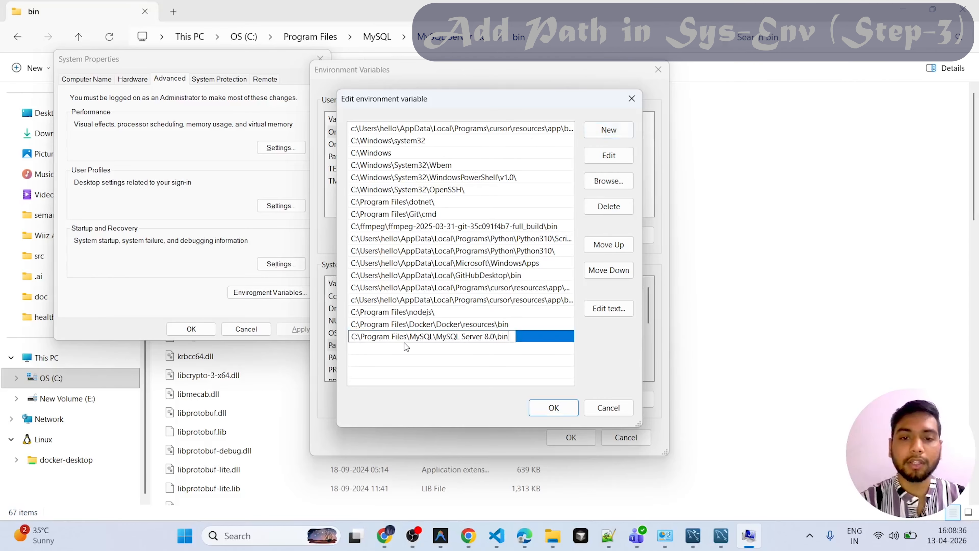
key("Return")
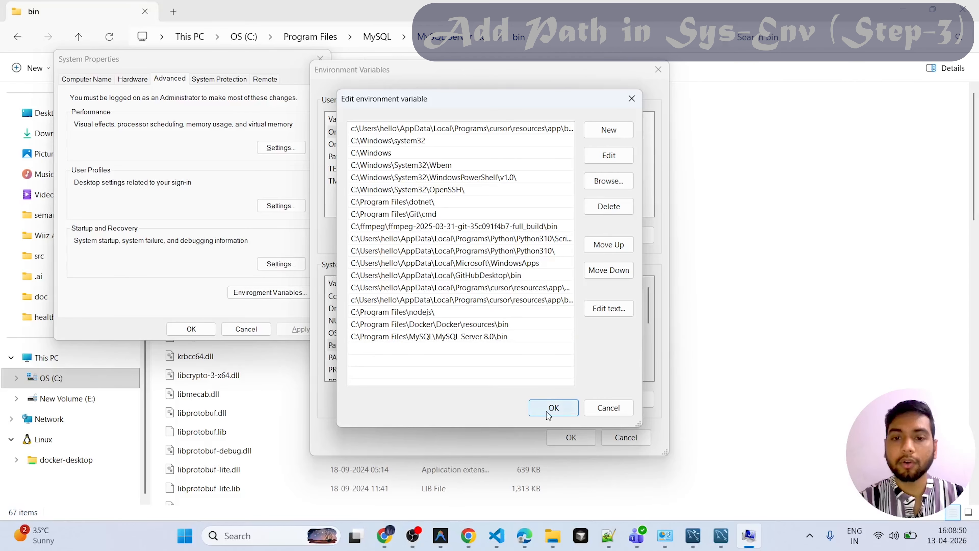
left_click(547, 411)
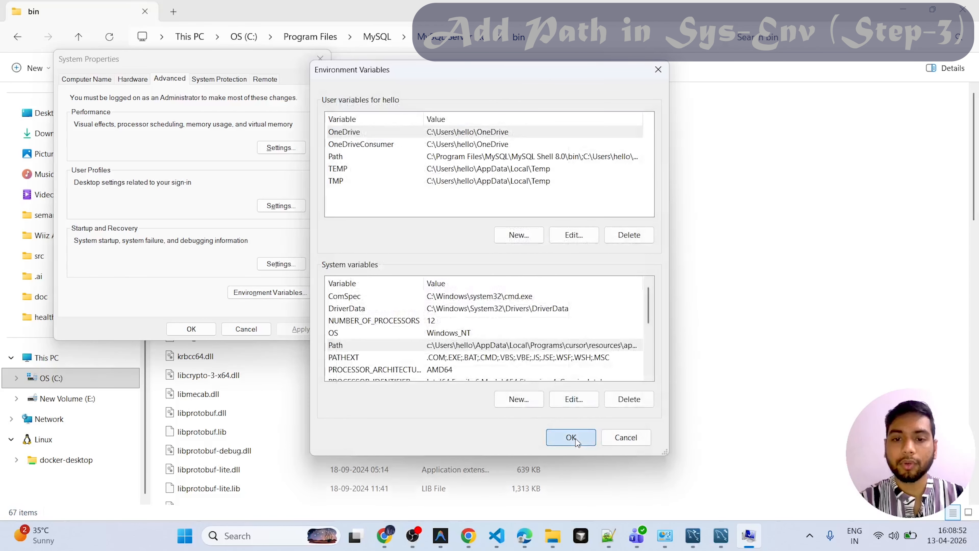
left_click(577, 444)
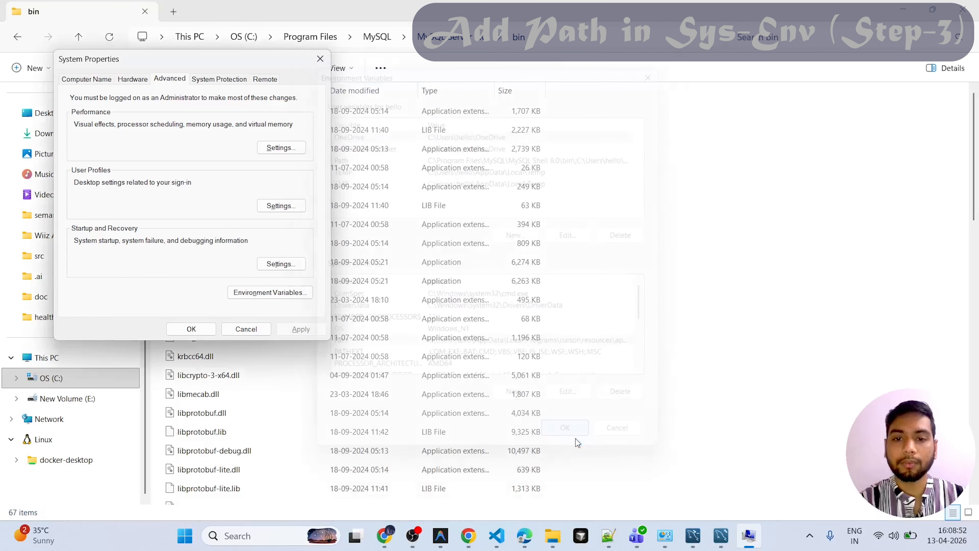
left_click(191, 329)
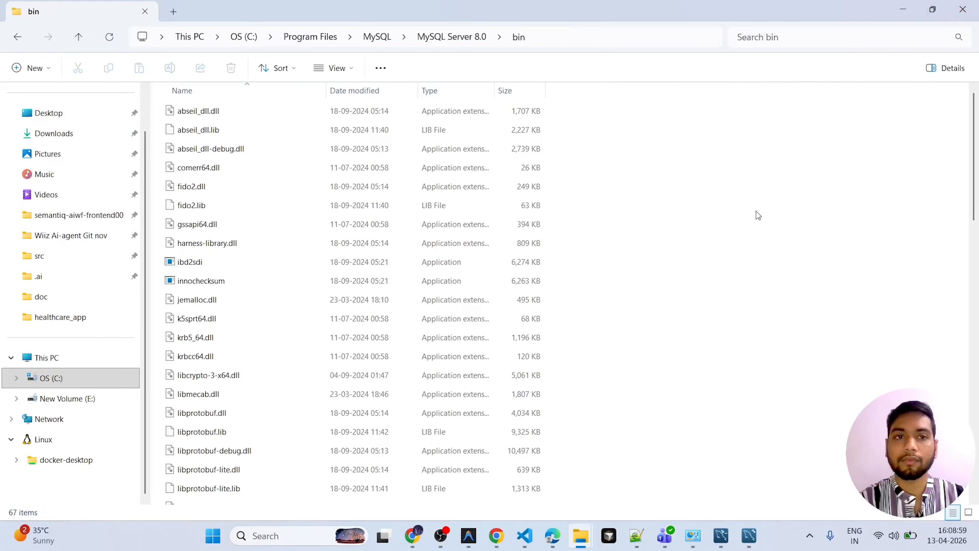
left_click(963, 9)
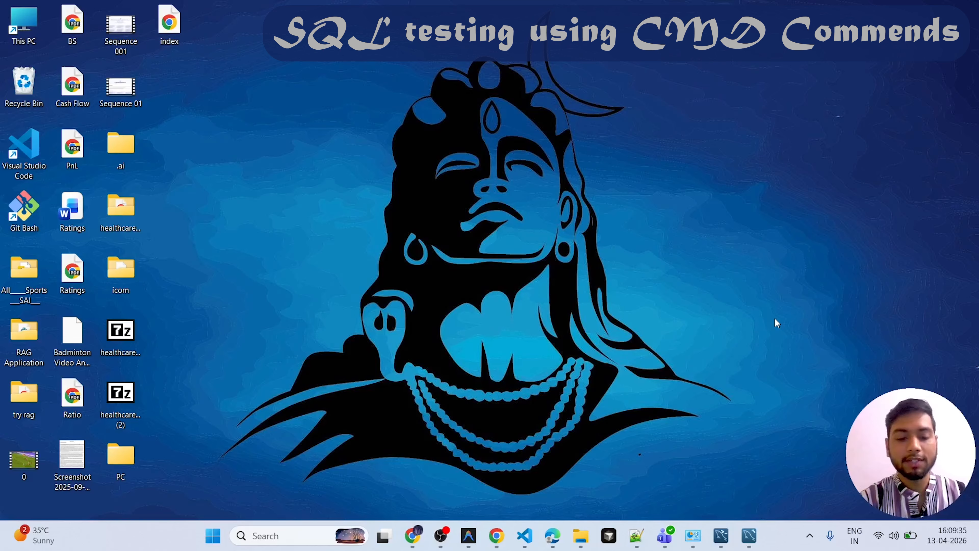
- Switch to Command Prompt and check the installed MySQL version with mysql --version
key("super")
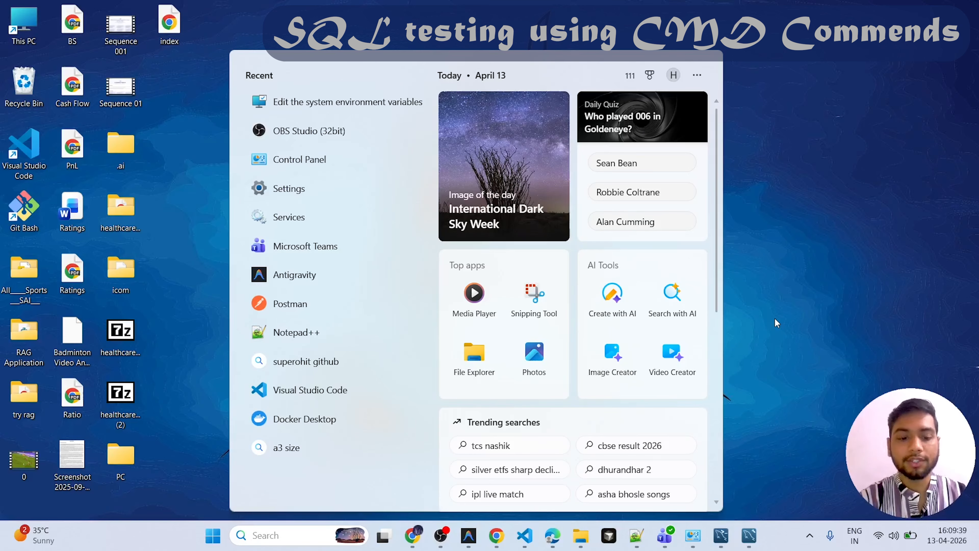
type("cmd")
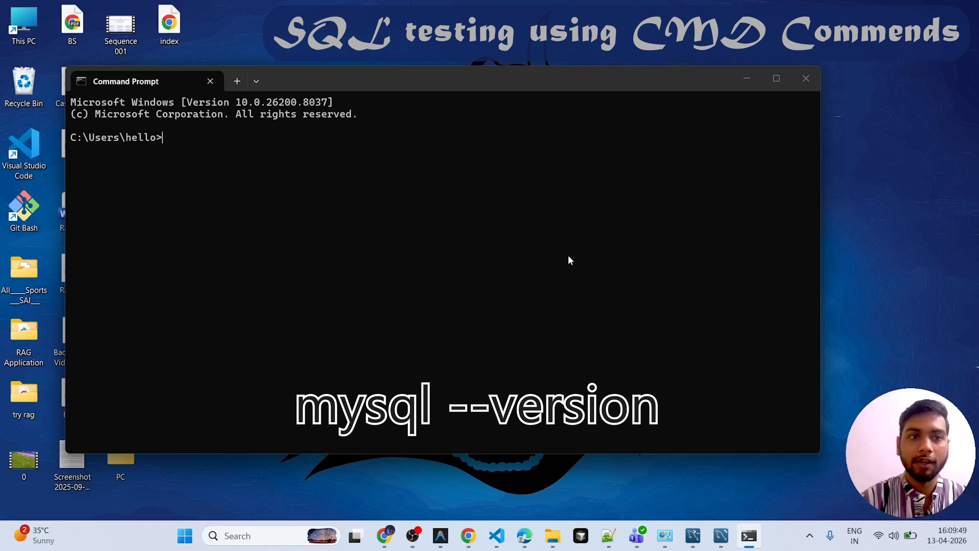
type("mysql")
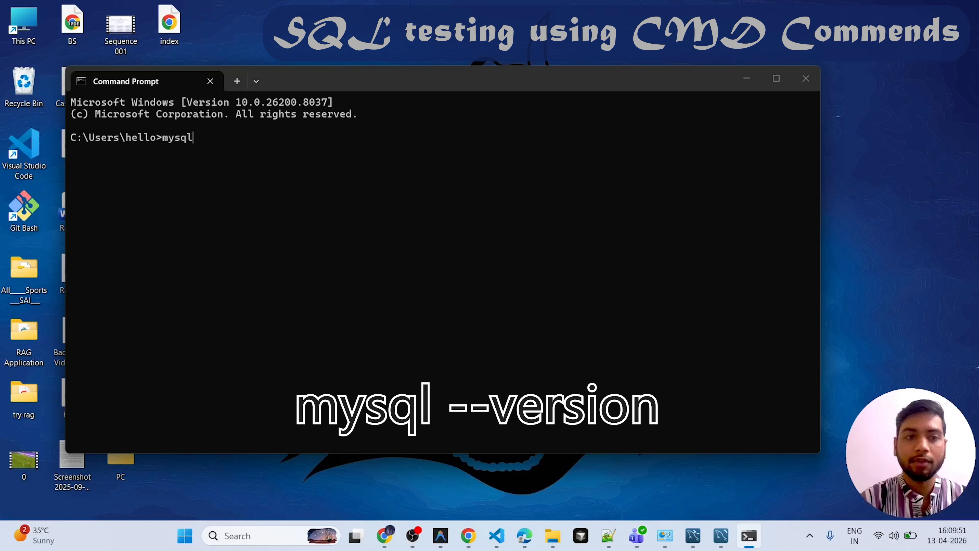
type(" --ver")
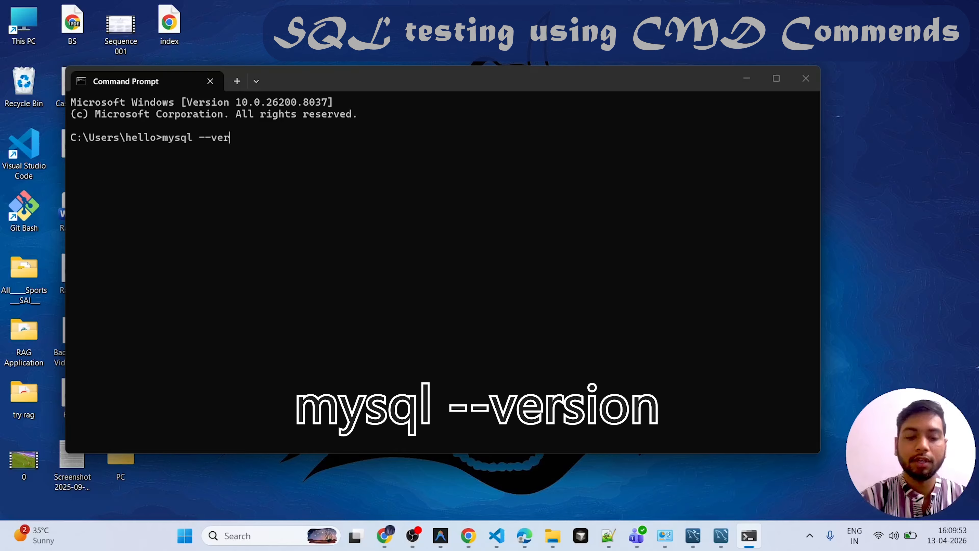
type("sion")
key("Return")
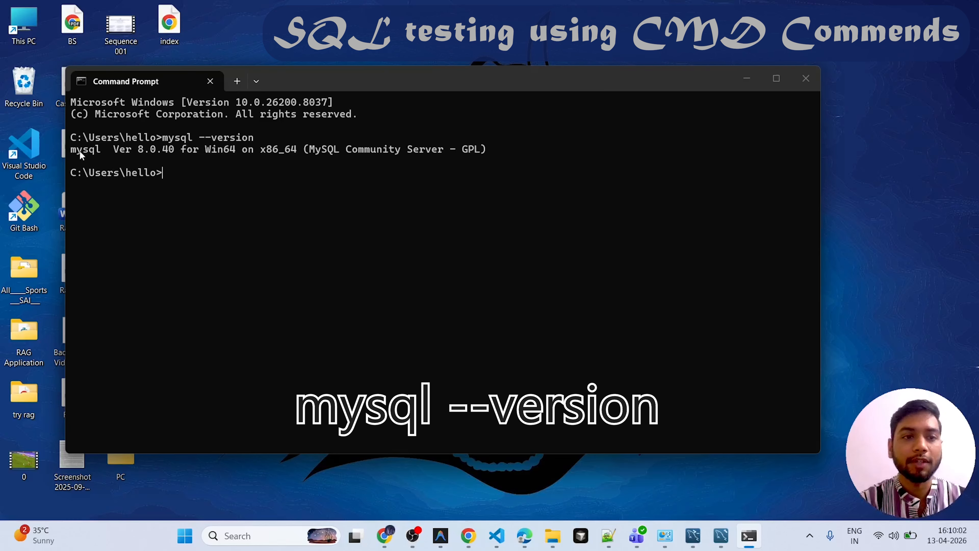
left_click_drag(79, 150, 190, 150)
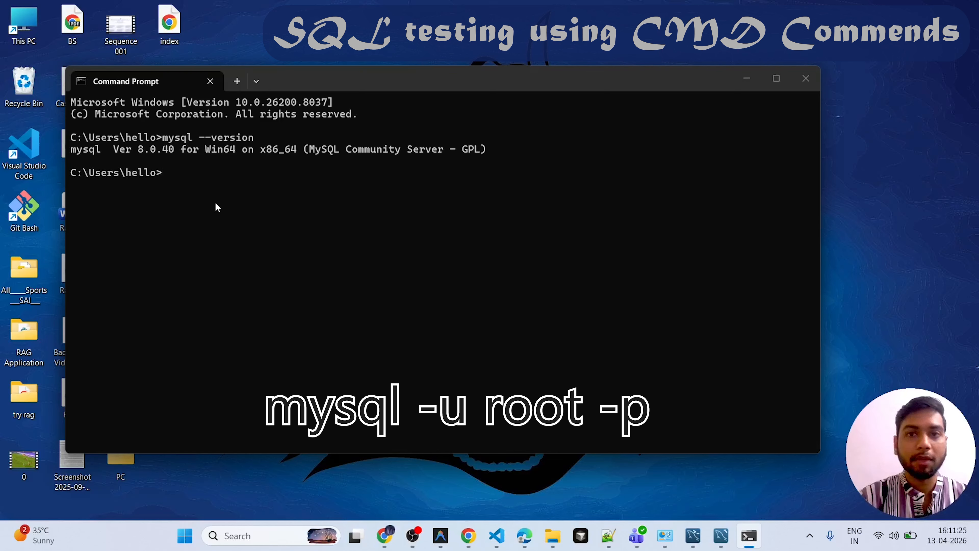
- Log in to the MySQL server as root with mysql -u root -p and enter the account password
type("mysql -u")
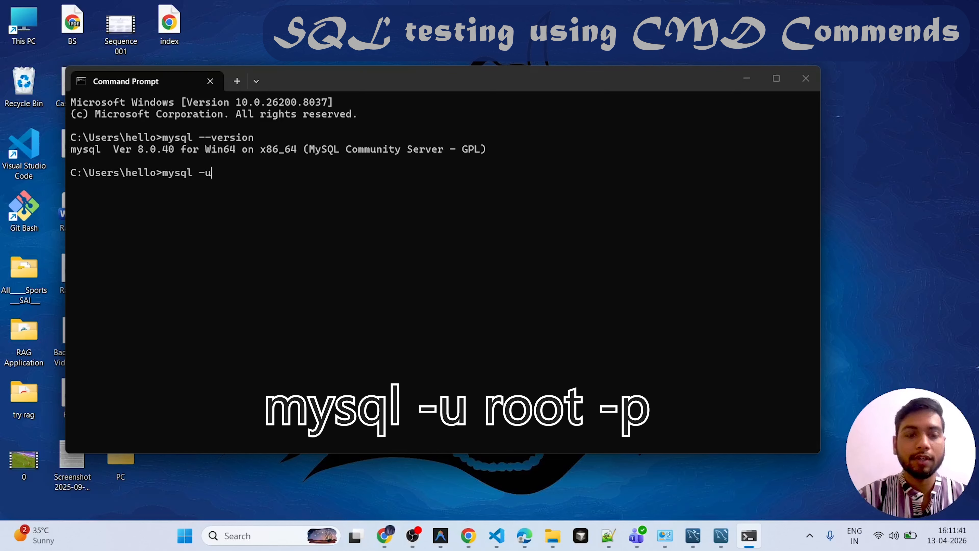
type(" root")
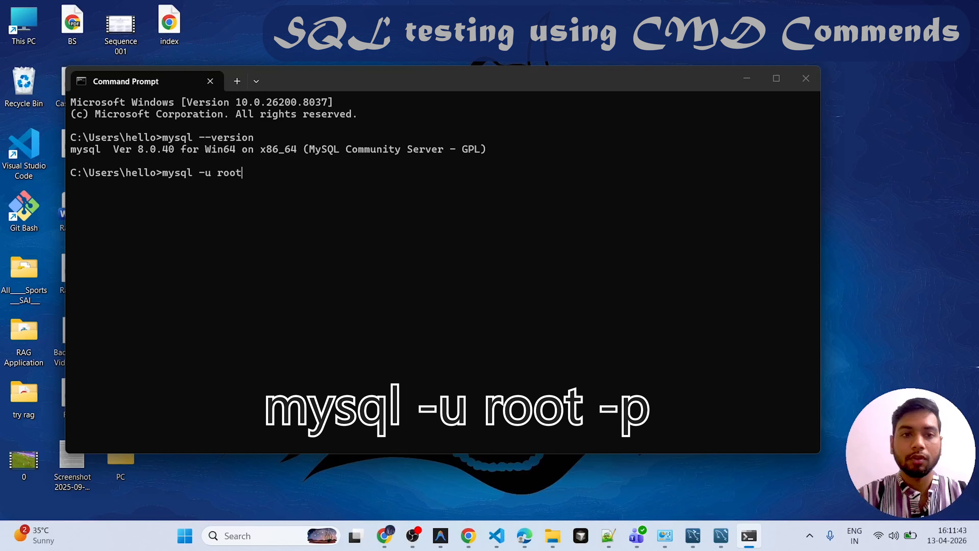
type(" -")
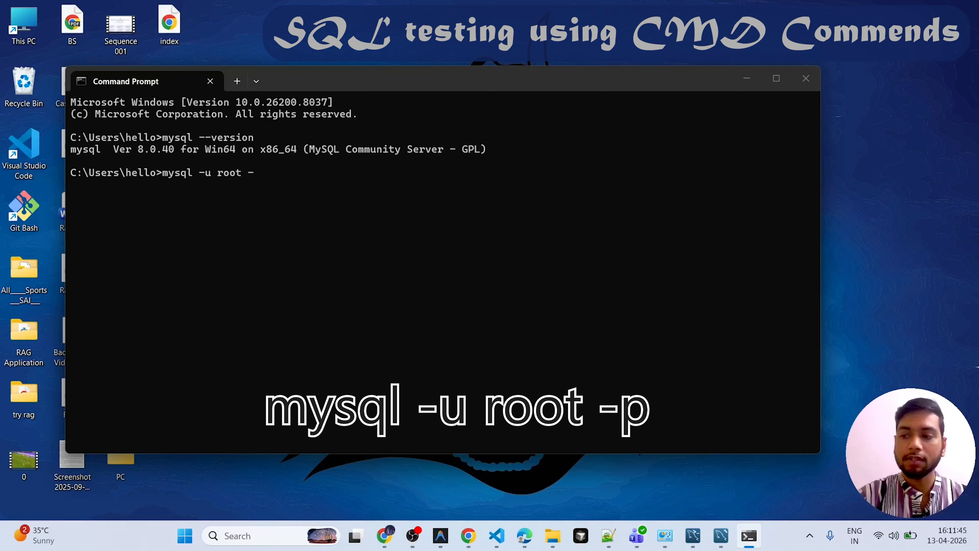
type("p")
key("Return")
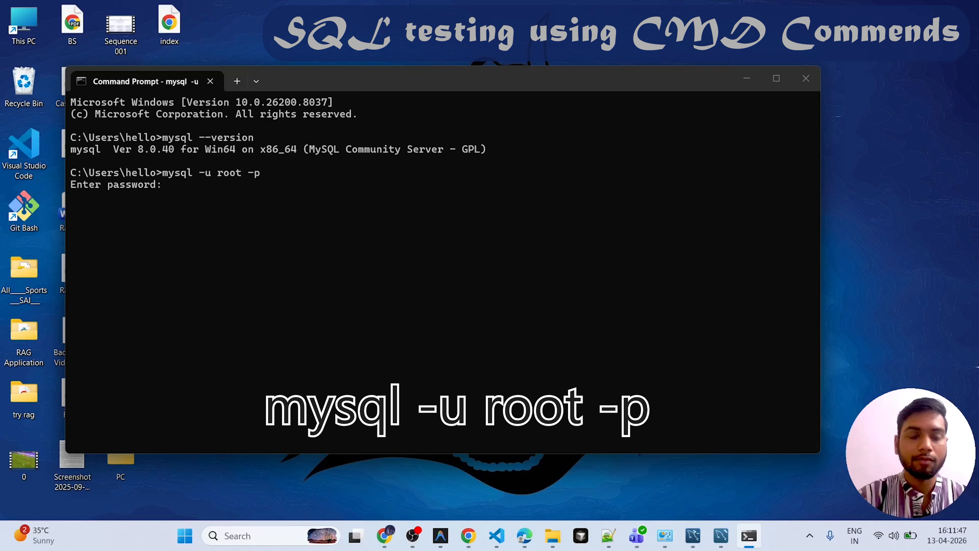
type("******")
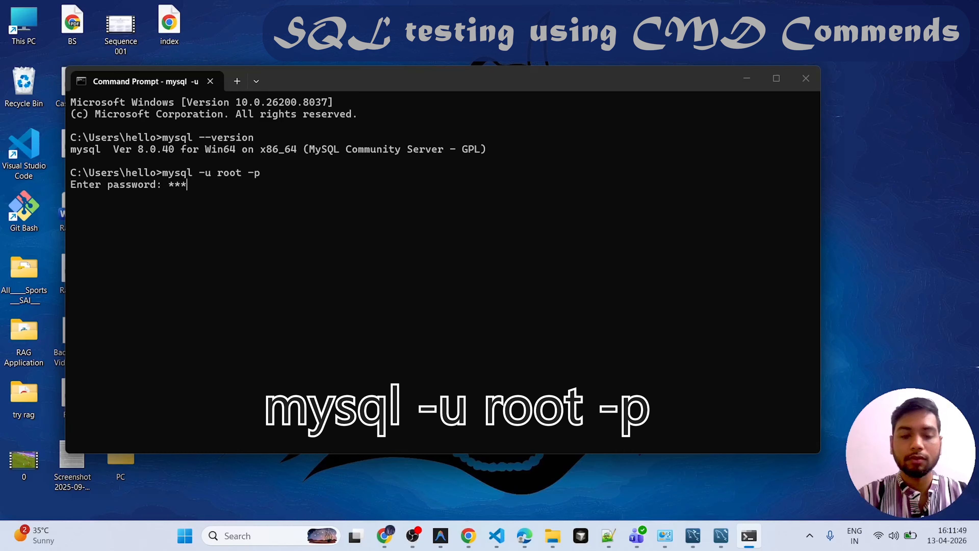
type("****")
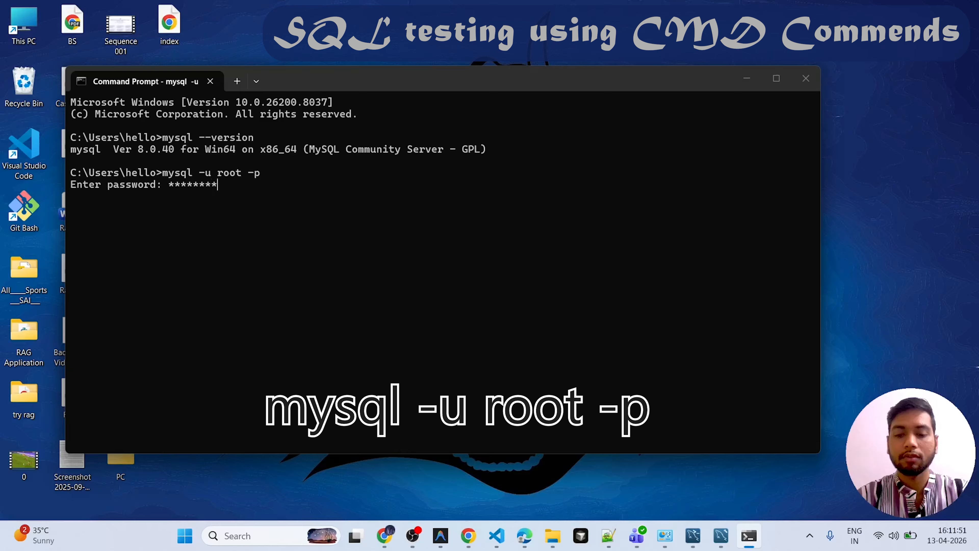
key("Return")
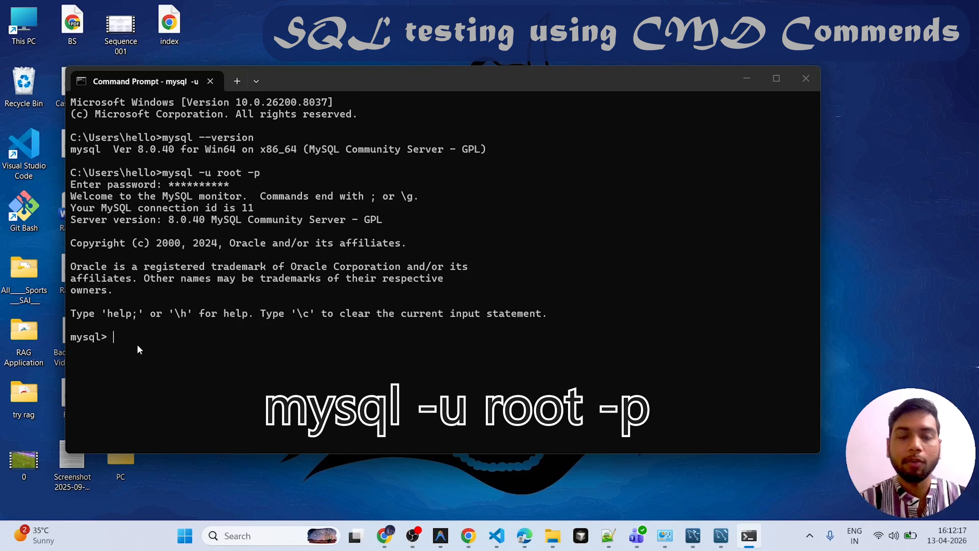
left_click_drag(120, 340, 70, 338)
left_click(122, 333)
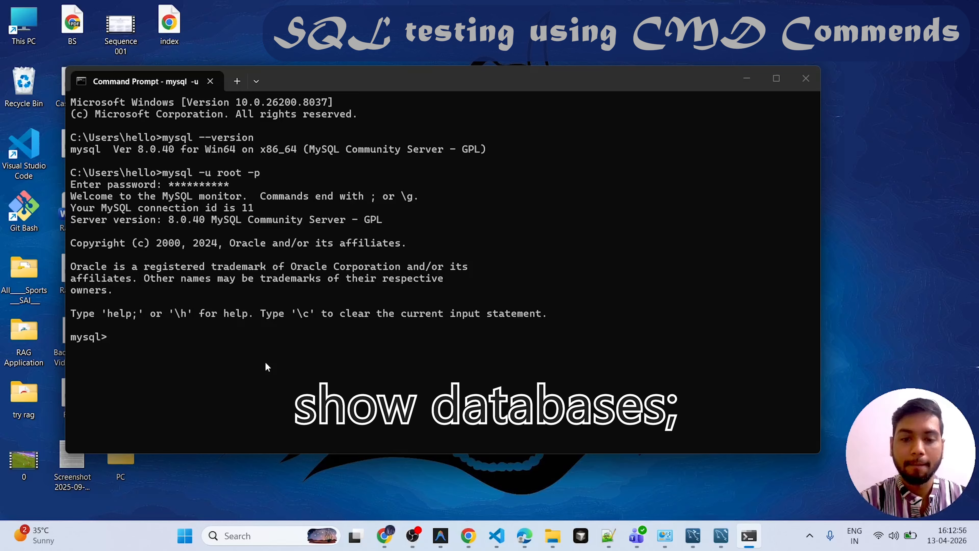
- List the databases on the MySQL server with the statement show databases;
type("sho")
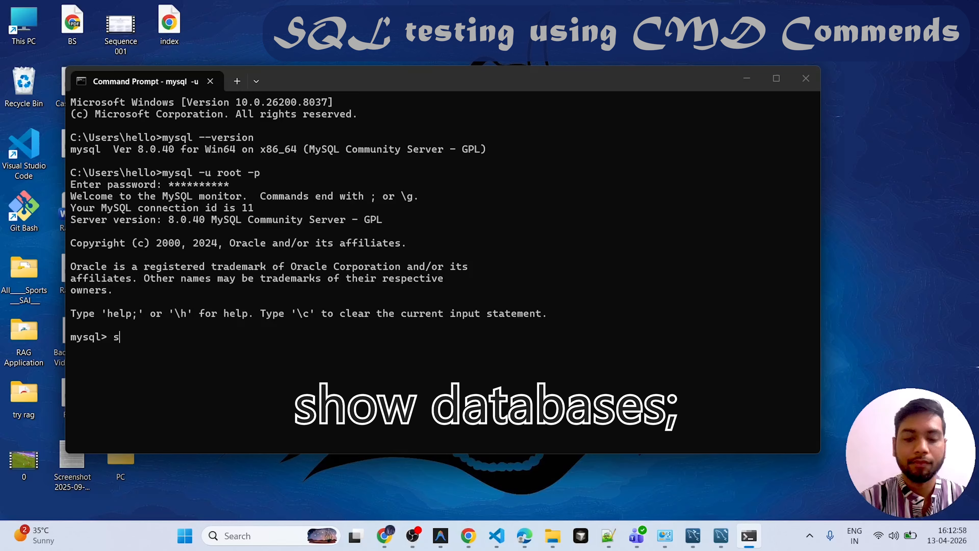
type("w ")
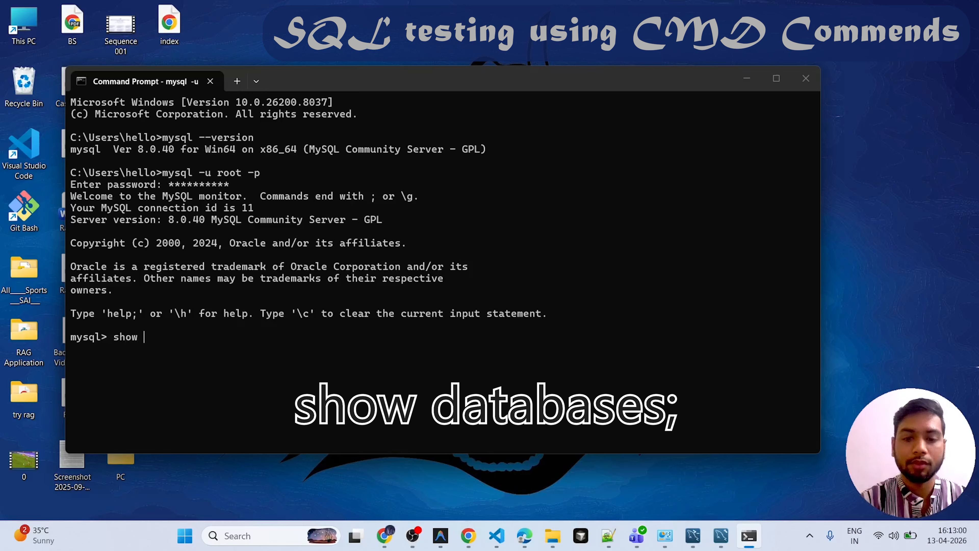
type("databases")
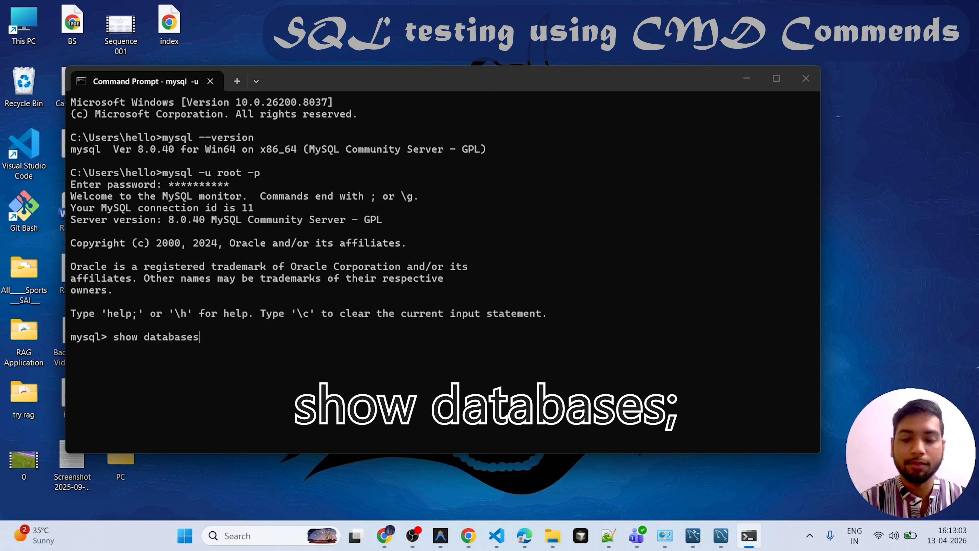
key("Return")
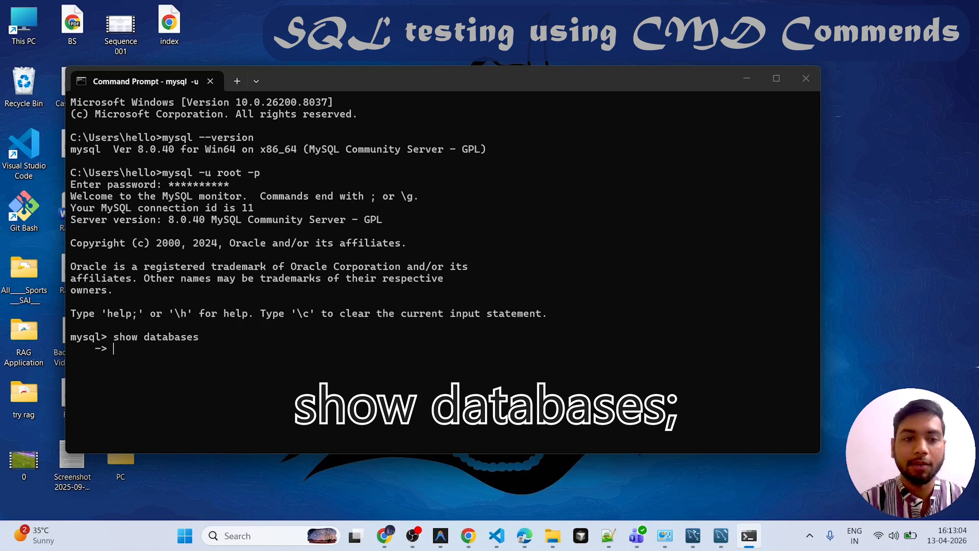
key("ctrl+c")
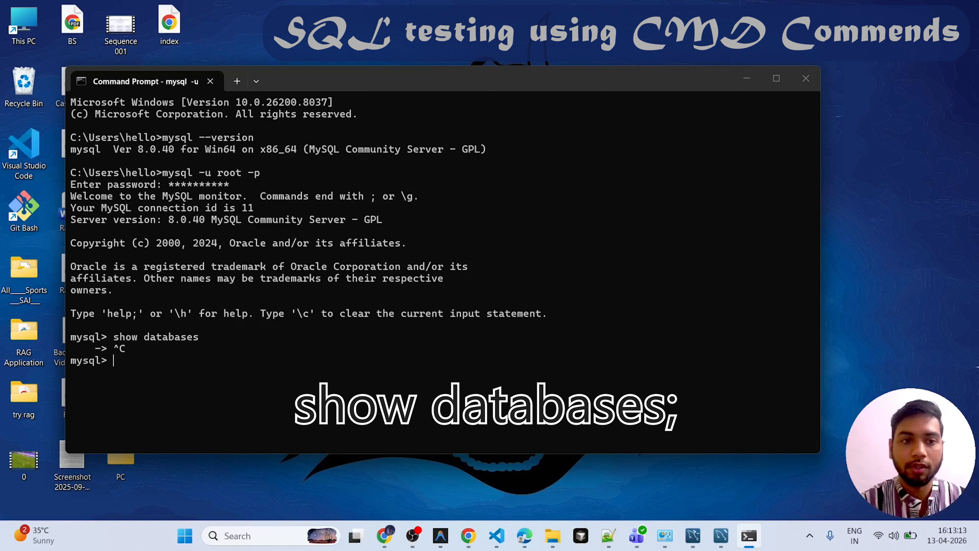
key("Up")
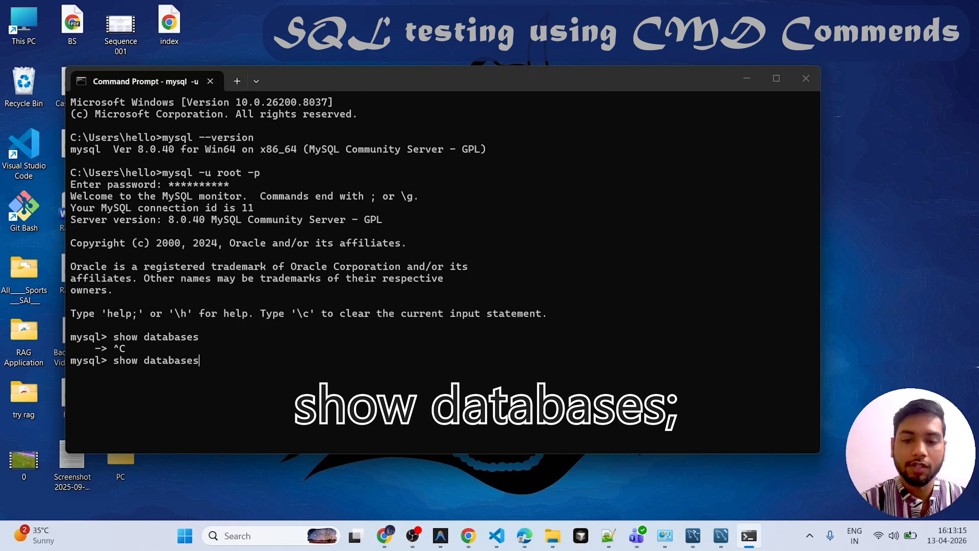
type(";")
key("Return")
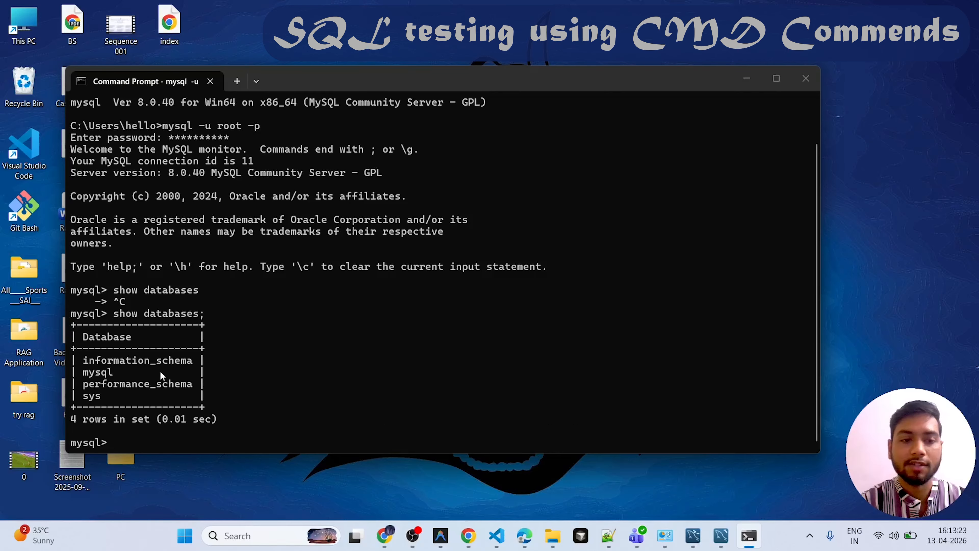
left_click_drag(72, 422, 162, 422)
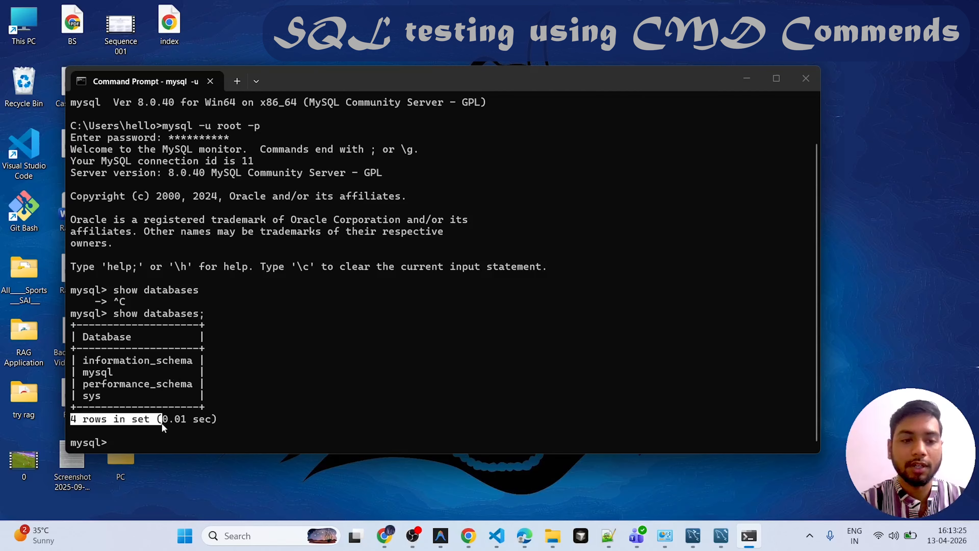
left_click(277, 393)
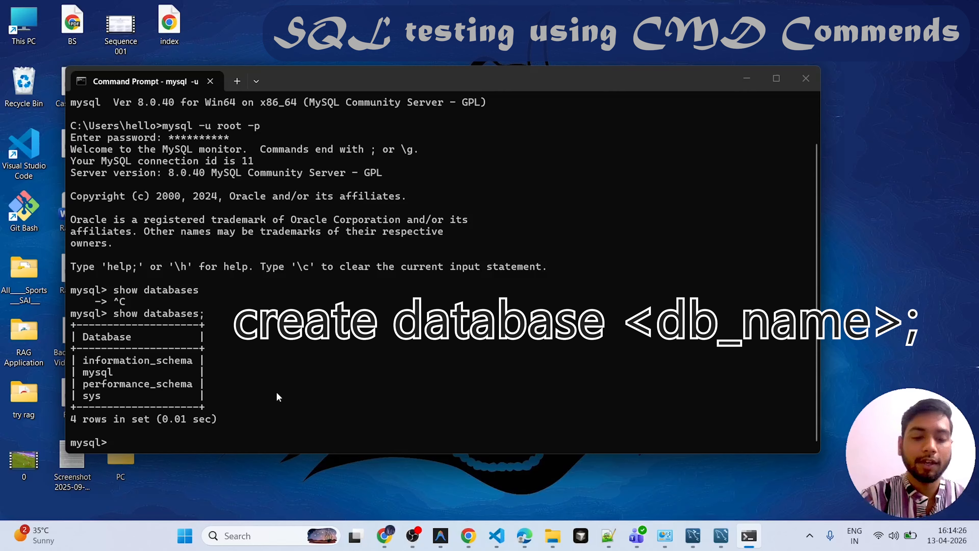
- Create a database named mg with the statement create database mg;
type("create")
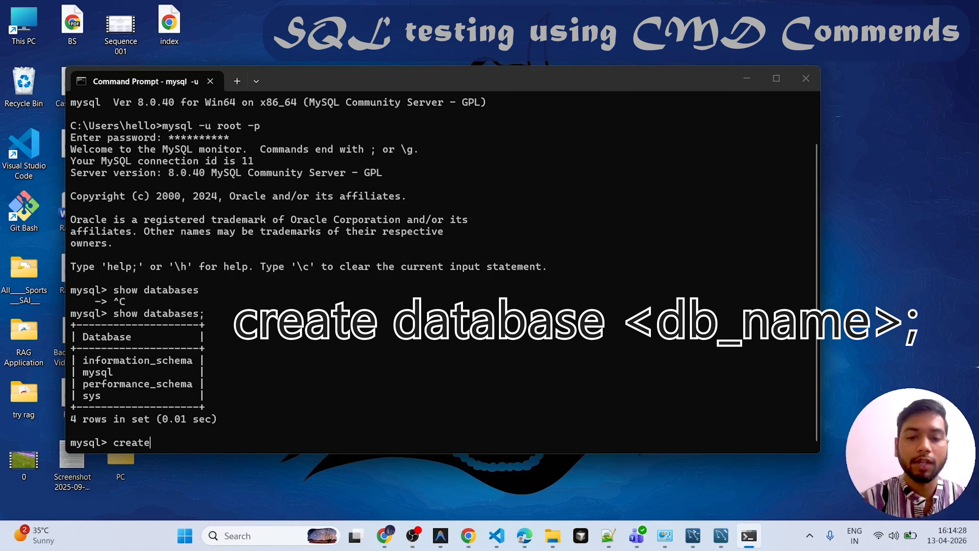
type(" database")
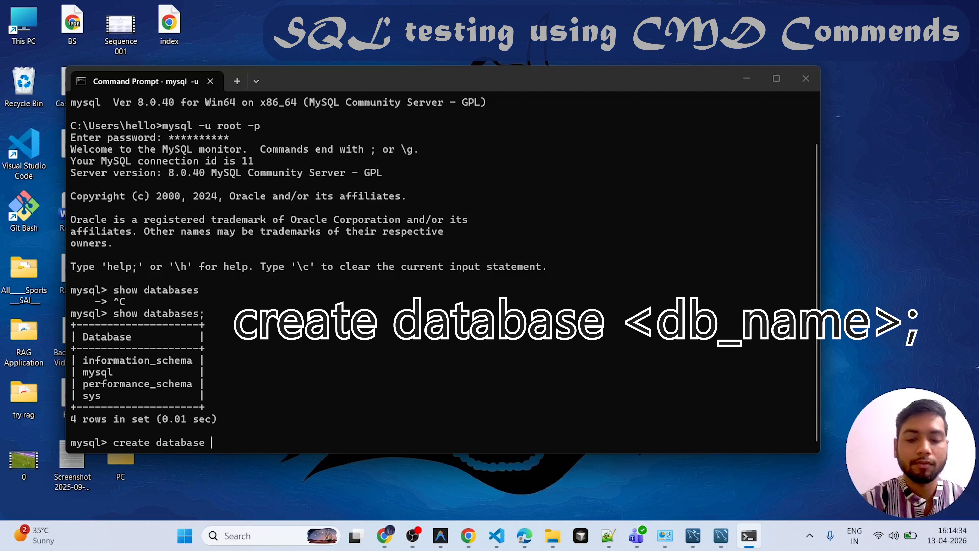
type(" m")
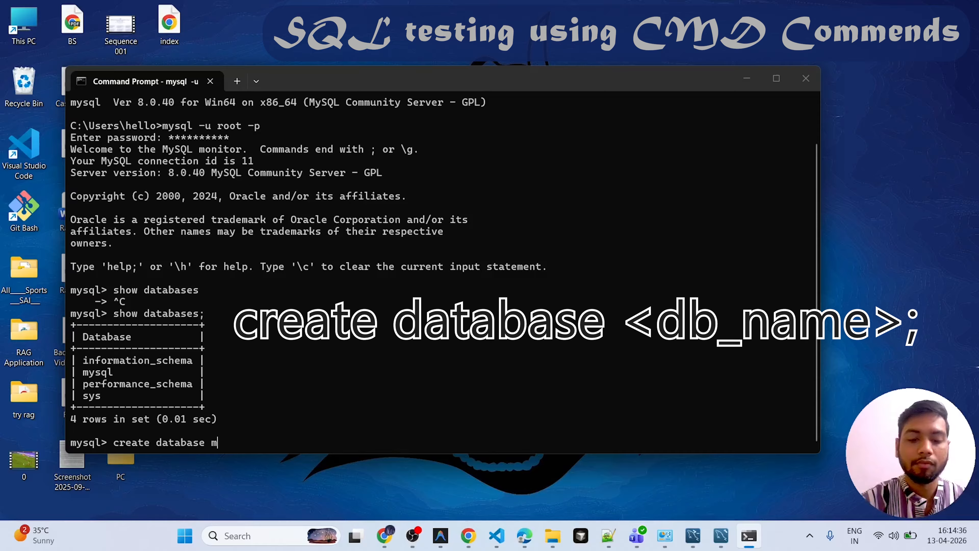
type("g")
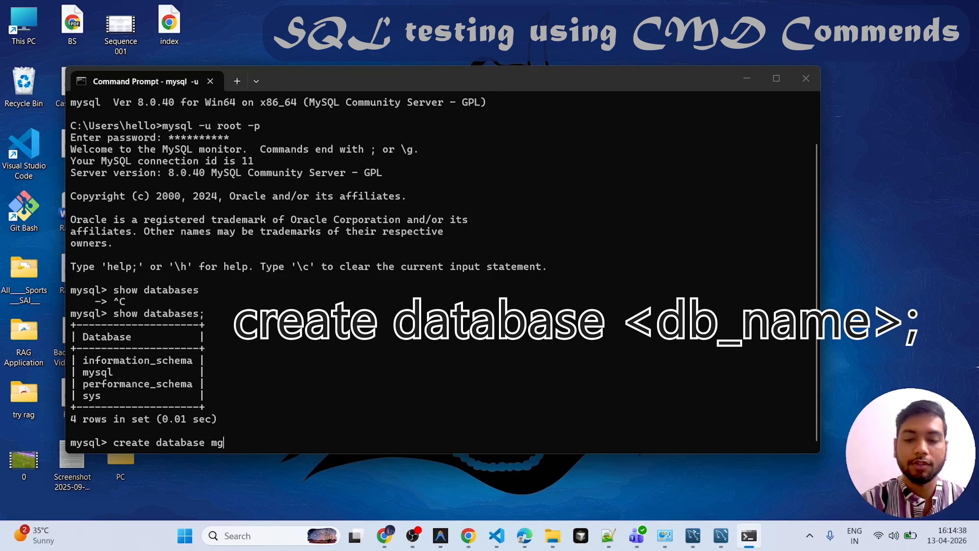
type(";")
key("Return")
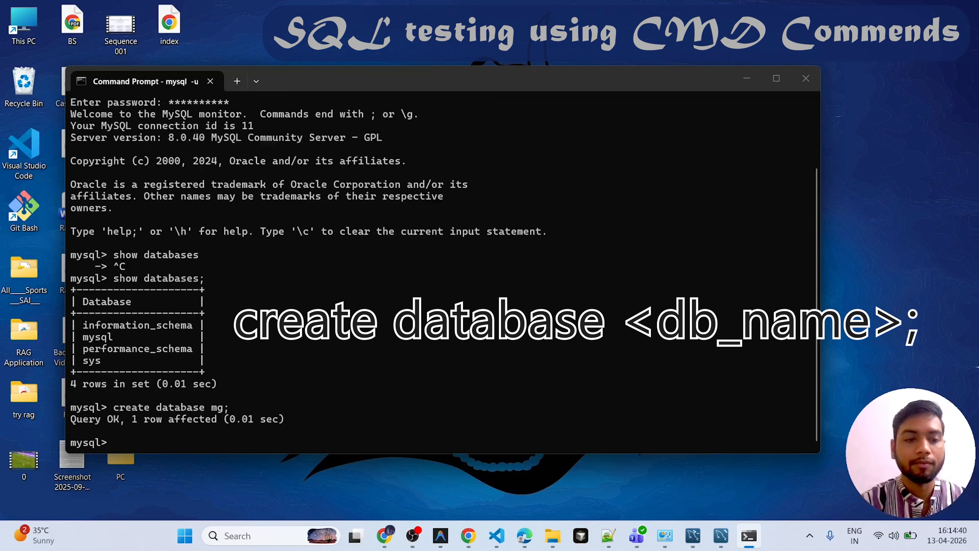
- Run show databases; again and check the list for the mg database
key("Up")
key("Up")
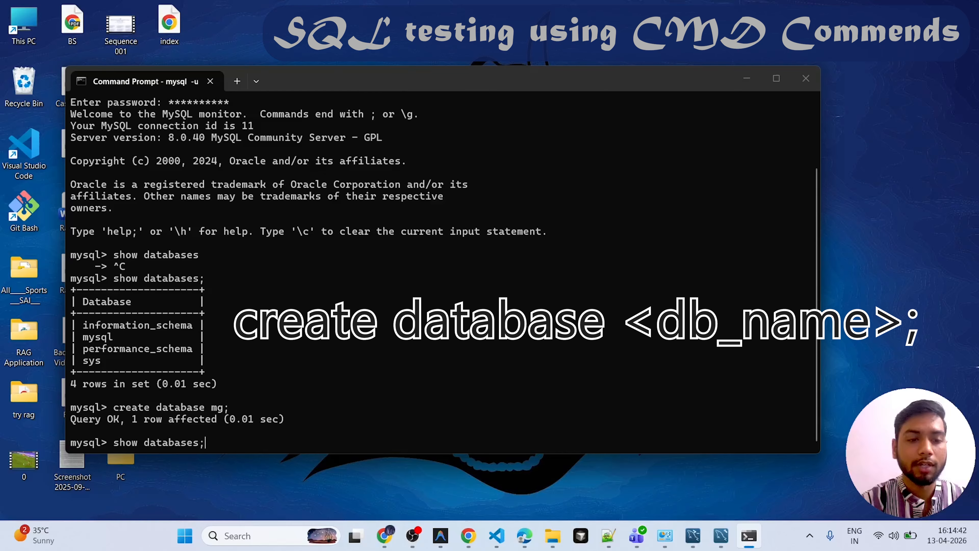
key("Return")
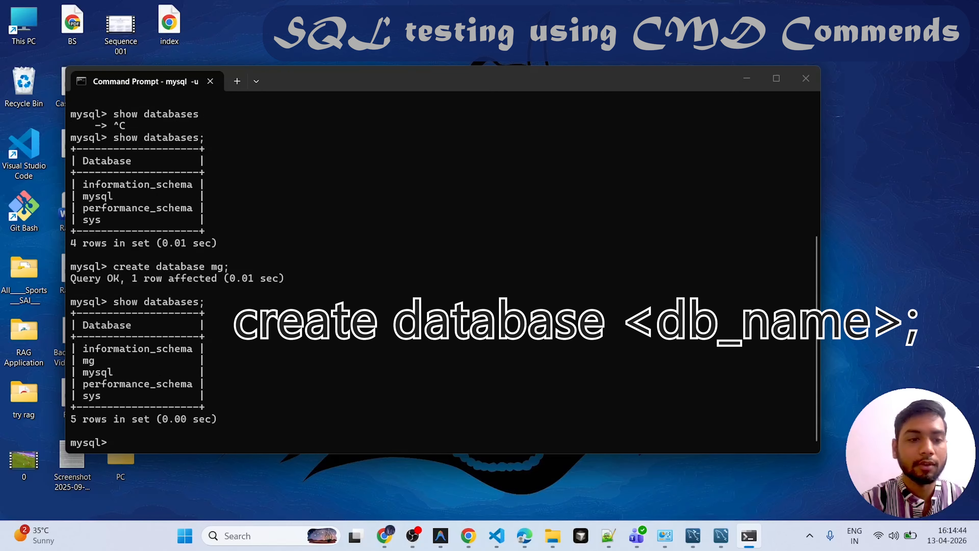
left_click_drag(104, 362, 83, 364)
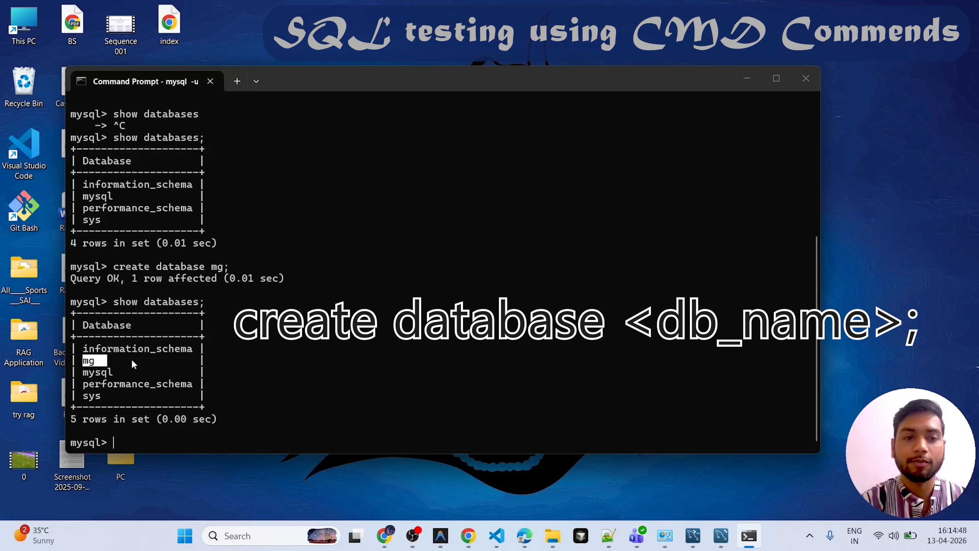